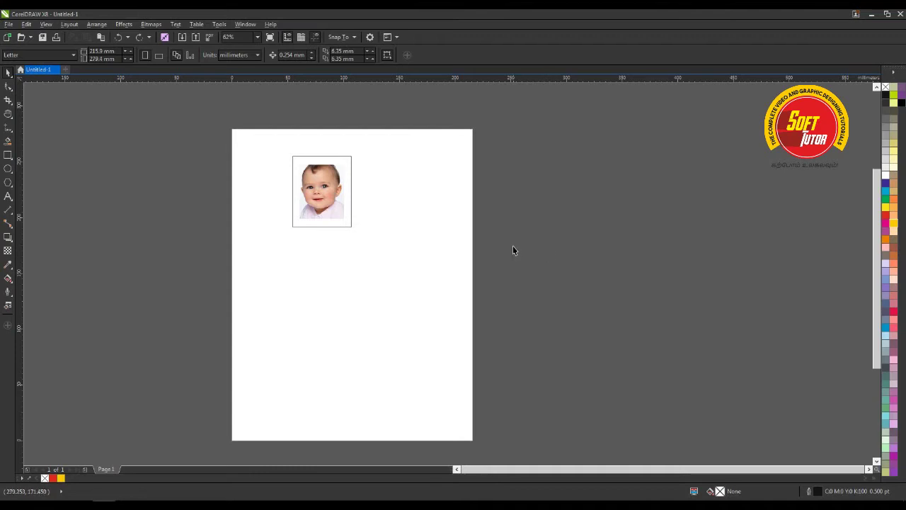
# Step: Examine the framed baby photo and the page around it at several magnifications
pyautogui.scroll(-1, 314, 196)
pyautogui.scroll(1, 315, 195)
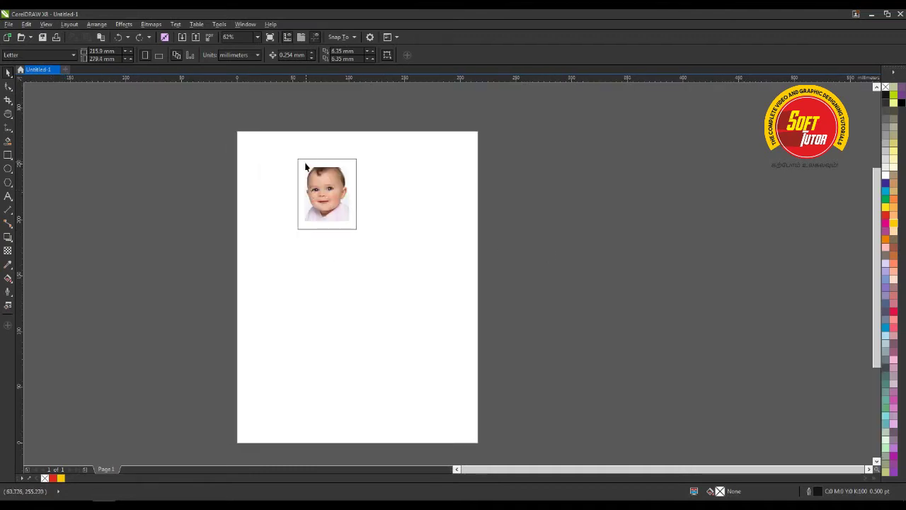
pyautogui.scroll(-1, 305, 166)
pyautogui.scroll(1, 303, 148)
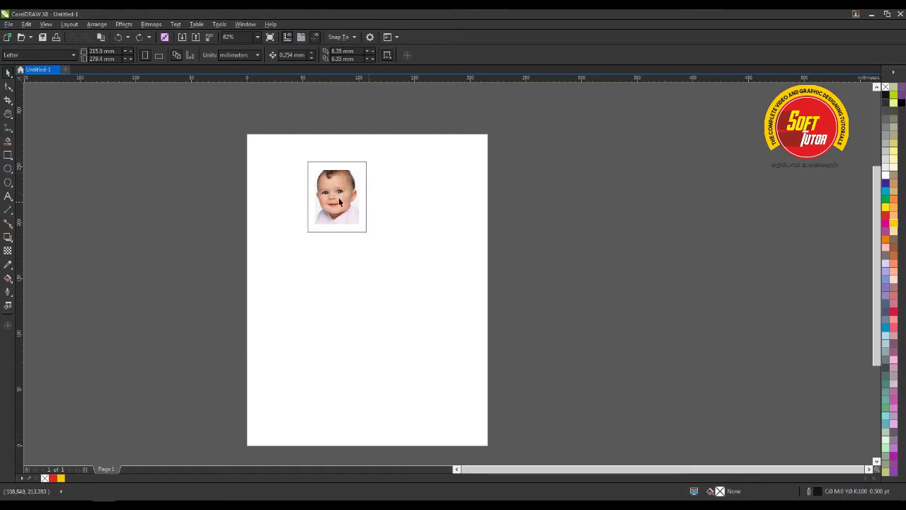
pyautogui.scroll(-1, 282, 181)
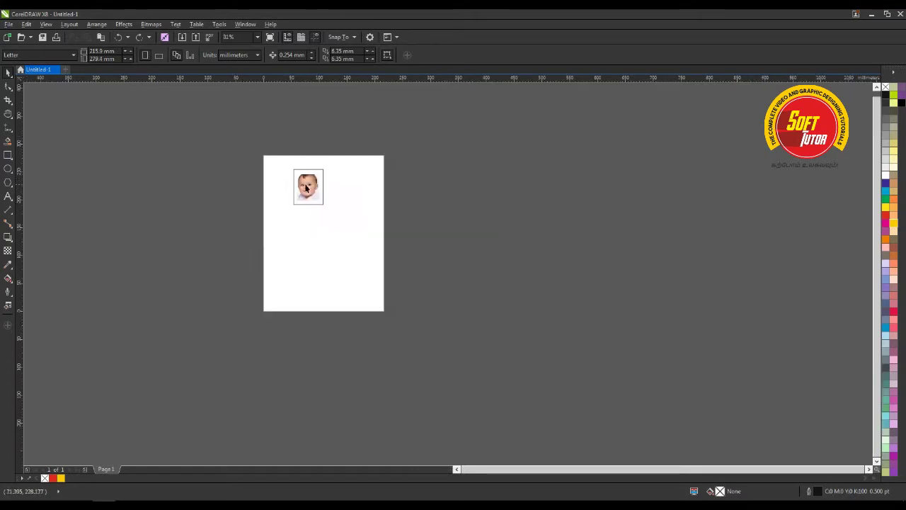
pyautogui.scroll(2, 297, 183)
pyautogui.scroll(-1, 328, 210)
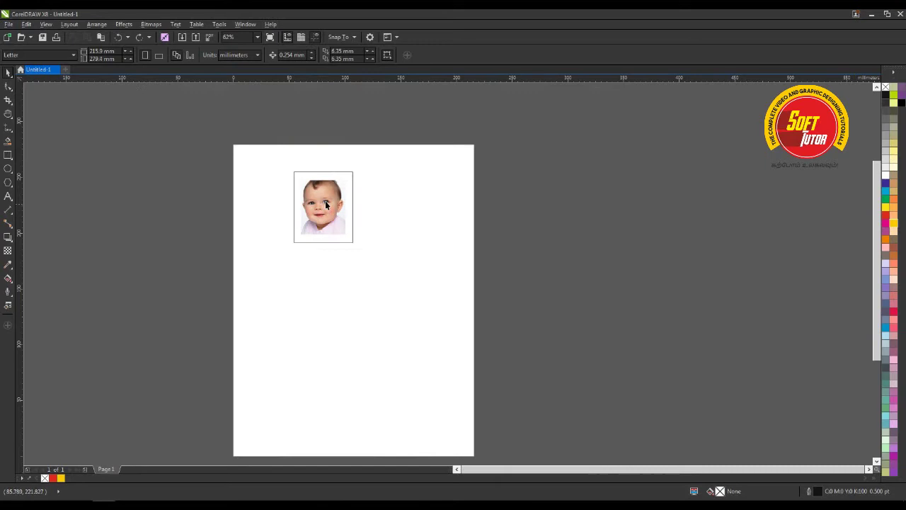
pyautogui.scroll(1, 318, 196)
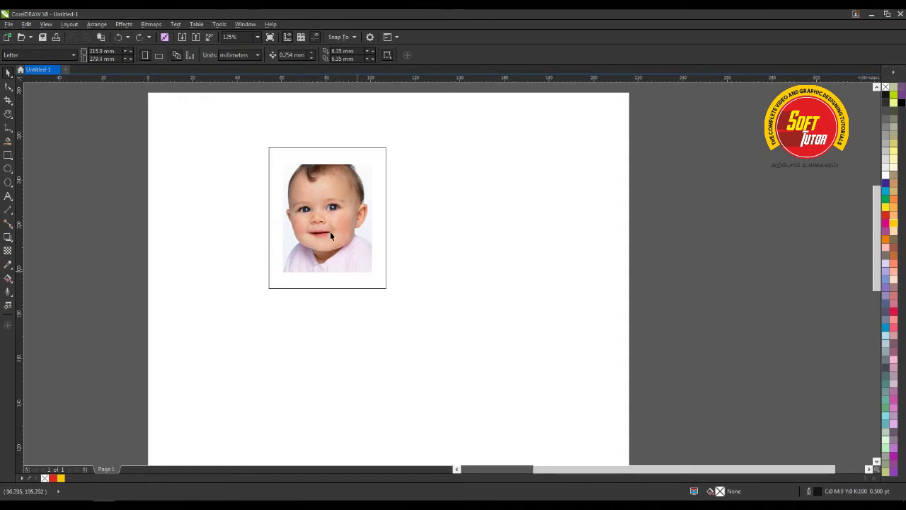
pyautogui.scroll(-2, 275, 184)
pyautogui.scroll(-3, 274, 203)
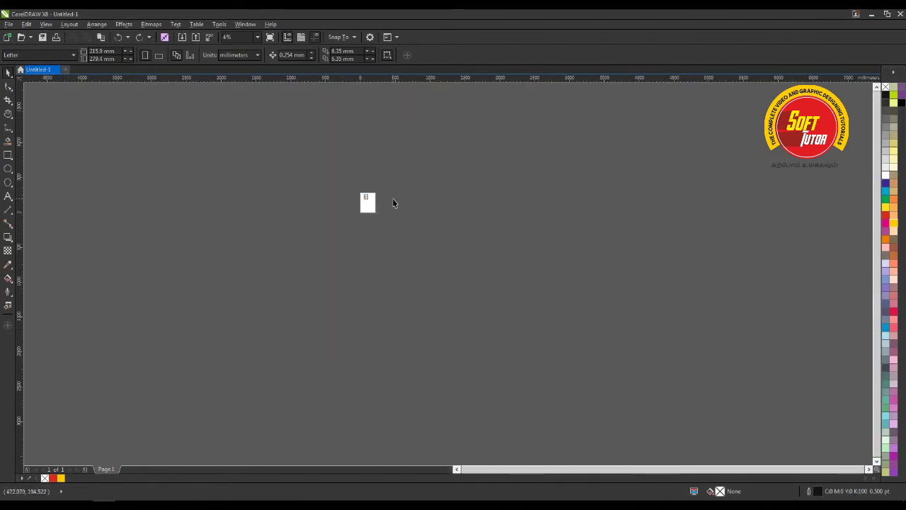
pyautogui.scroll(2, 373, 200)
pyautogui.scroll(2, 354, 212)
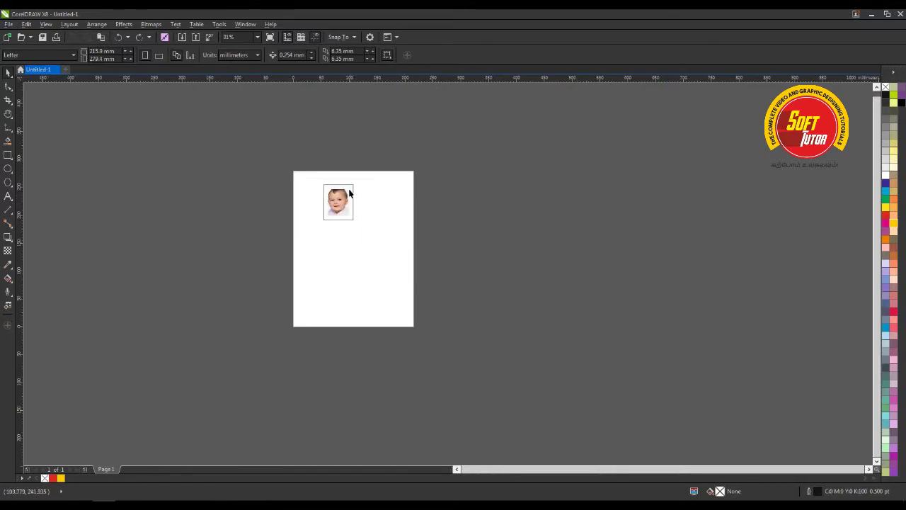
pyautogui.scroll(3, 352, 201)
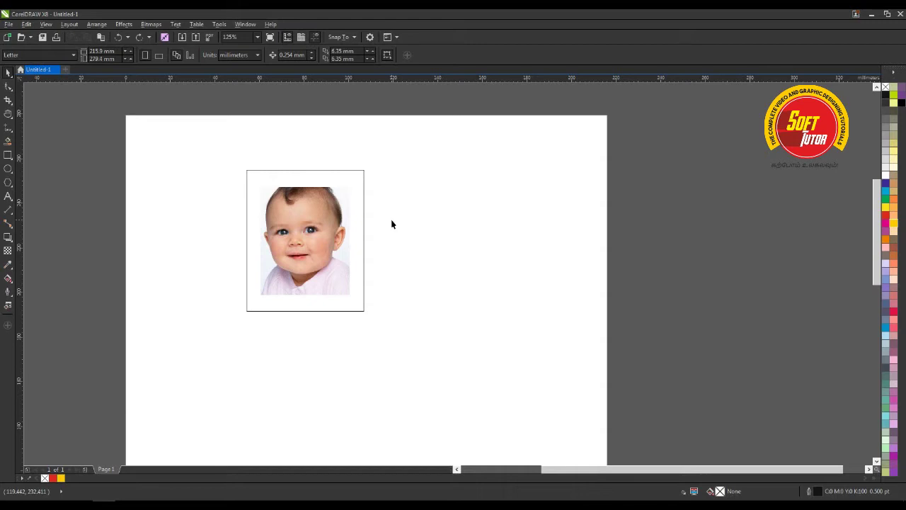
pyautogui.scroll(-1, 358, 210)
pyautogui.scroll(1, 329, 210)
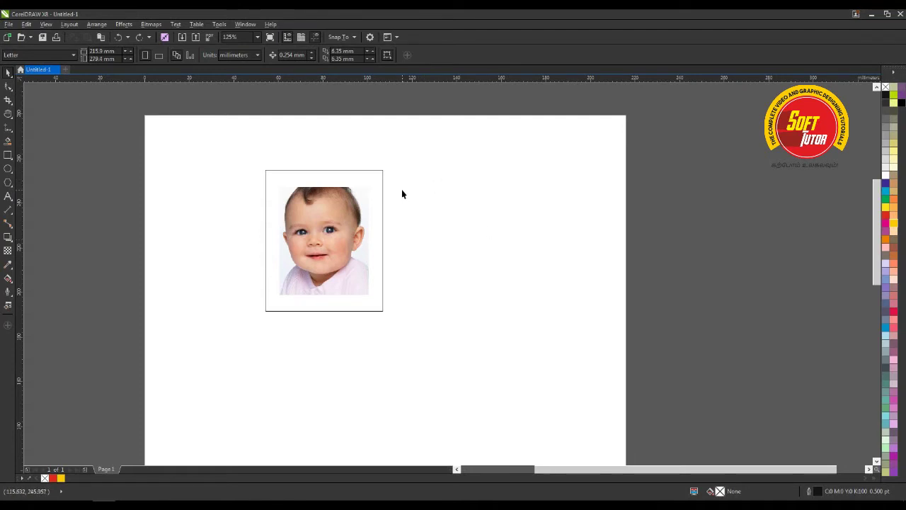
pyautogui.scroll(-1, 431, 198)
pyautogui.scroll(1, 423, 194)
pyautogui.scroll(-1, 416, 195)
pyautogui.scroll(1, 407, 195)
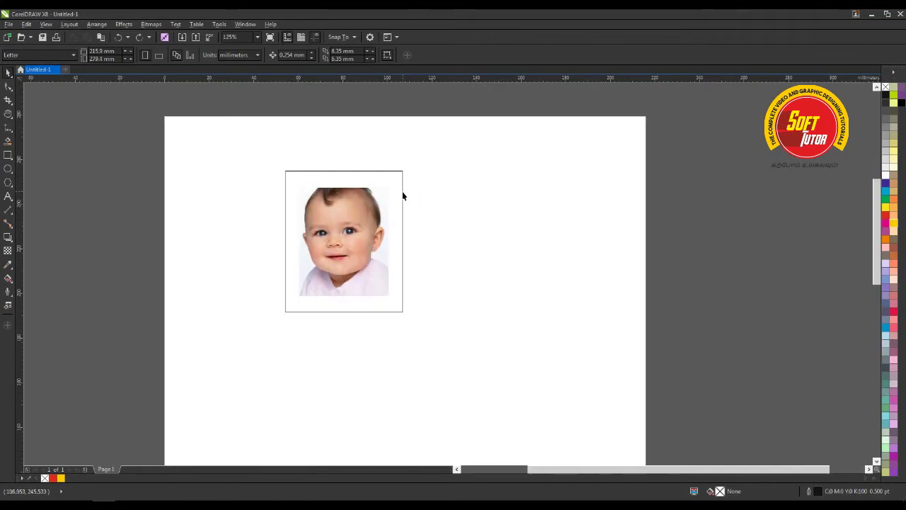
# Step: Set the default mouse wheel action to Scroll in the workspace's Display options and apply it
pyautogui.click(229, 27)
pyautogui.click(227, 35)
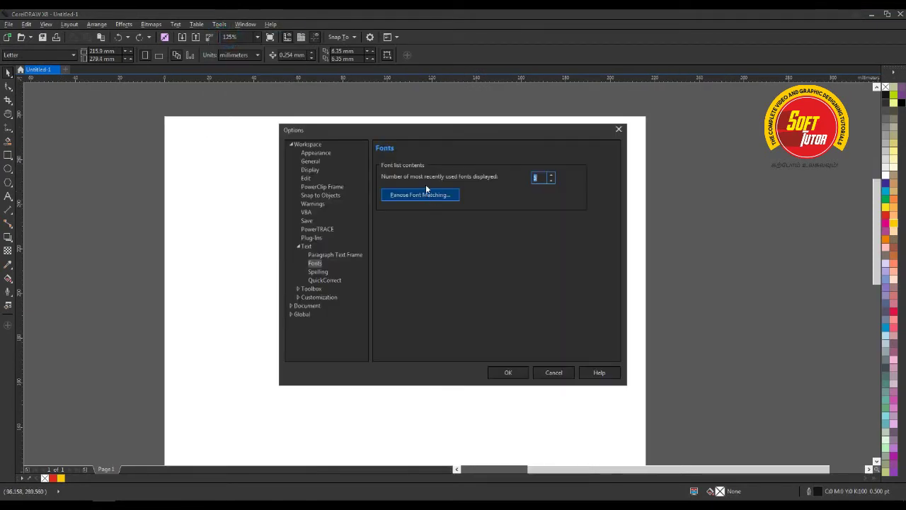
pyautogui.click(312, 195)
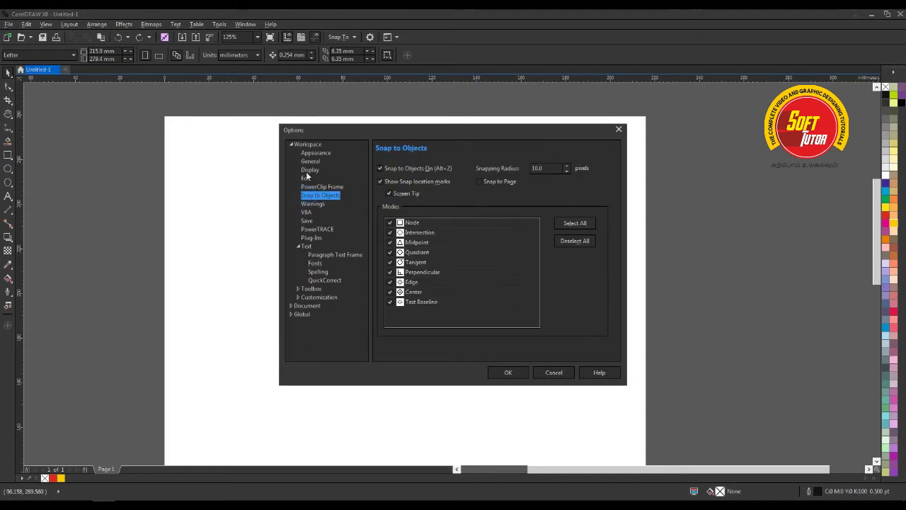
pyautogui.click(309, 161)
pyautogui.click(311, 170)
pyautogui.moveTo(358, 132)
pyautogui.mouseDown()
pyautogui.moveTo(372, 129)
pyautogui.moveTo(351, 144)
pyautogui.mouseUp()
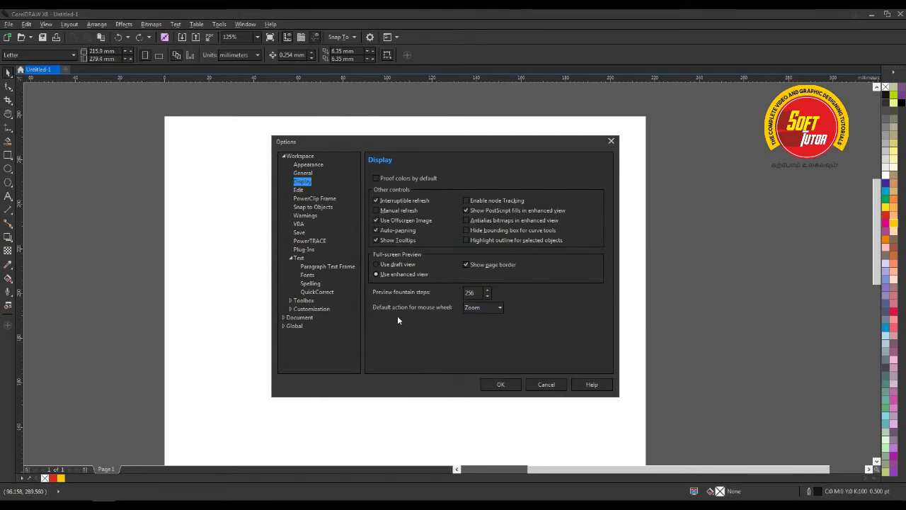
pyautogui.click(483, 307)
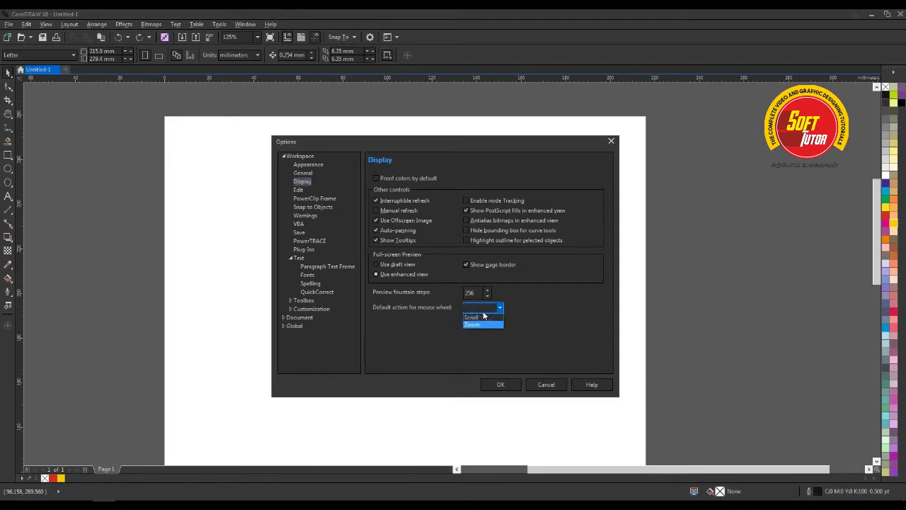
pyautogui.click(474, 324)
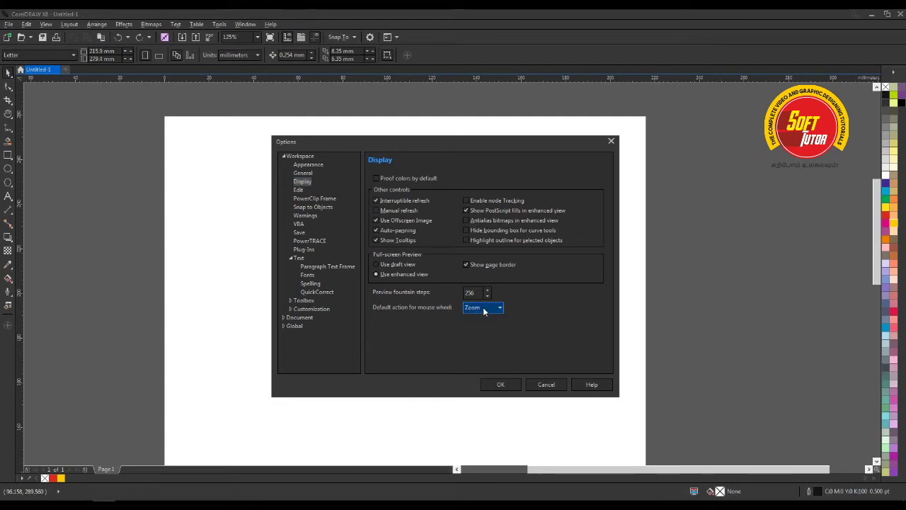
pyautogui.click(482, 308)
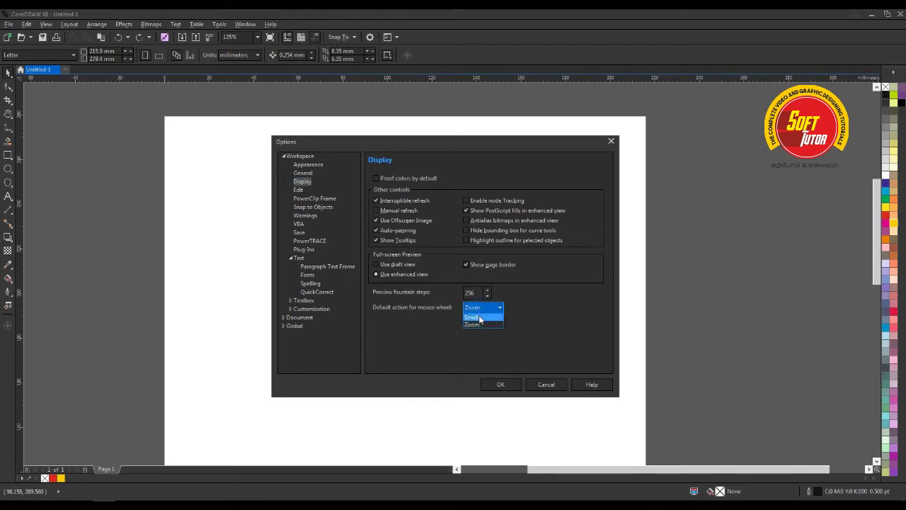
pyautogui.click(480, 319)
pyautogui.moveTo(388, 143); pyautogui.dragTo(402, 145)
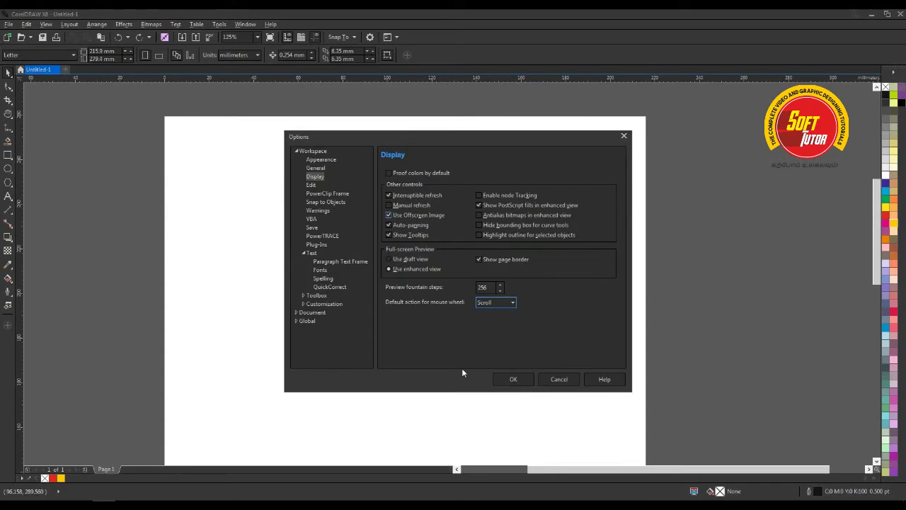
pyautogui.click(516, 383)
# Step: Check how the page moves vertically and horizontally around the framed photo with the mouse wheel set to scrolling
pyautogui.scroll(-1, 425, 283)
pyautogui.scroll(-2, 417, 252)
pyautogui.scroll(2, 417, 253)
pyautogui.scroll(1, 417, 259)
pyautogui.scroll(-3, 413, 275)
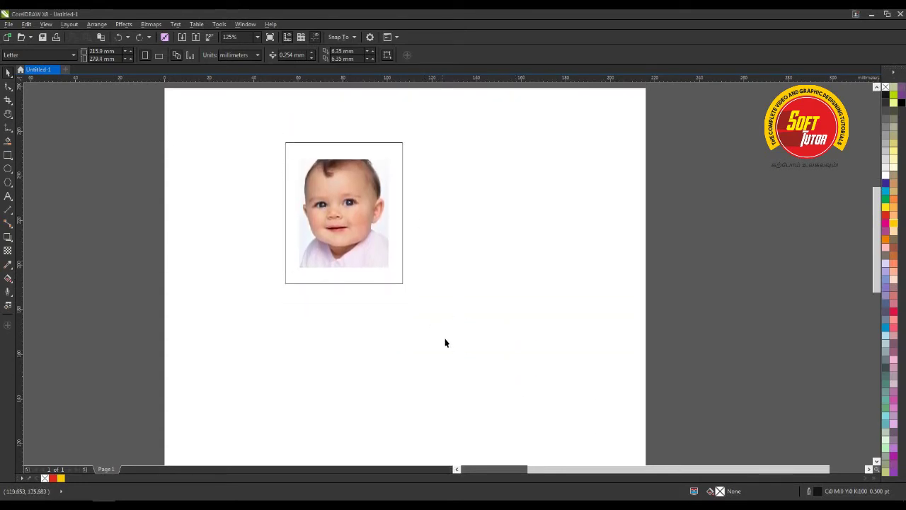
pyautogui.moveTo(881, 203)
pyautogui.mouseDown()
pyautogui.moveTo(877, 234)
pyautogui.moveTo(875, 118)
pyautogui.moveTo(877, 259)
pyautogui.moveTo(873, 196)
pyautogui.mouseUp()
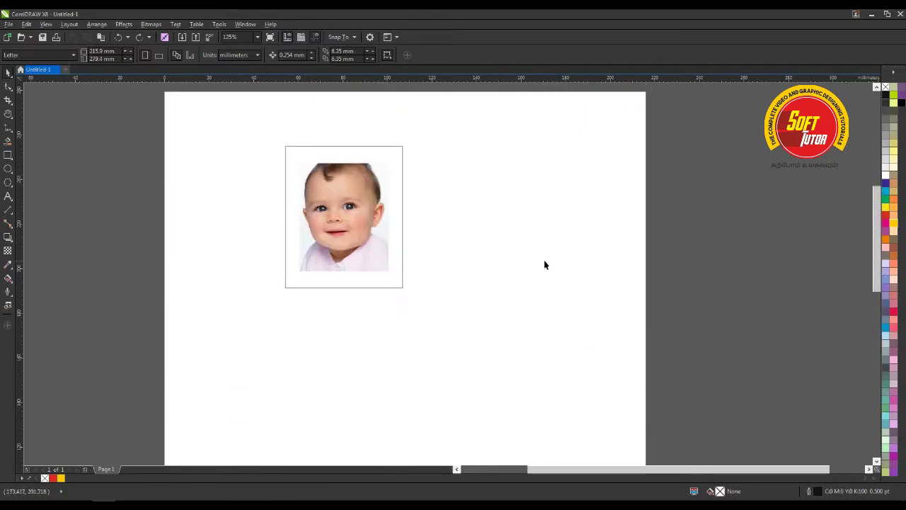
pyautogui.hscroll(1, 375, 206)
pyautogui.hscroll(-5, 379, 208)
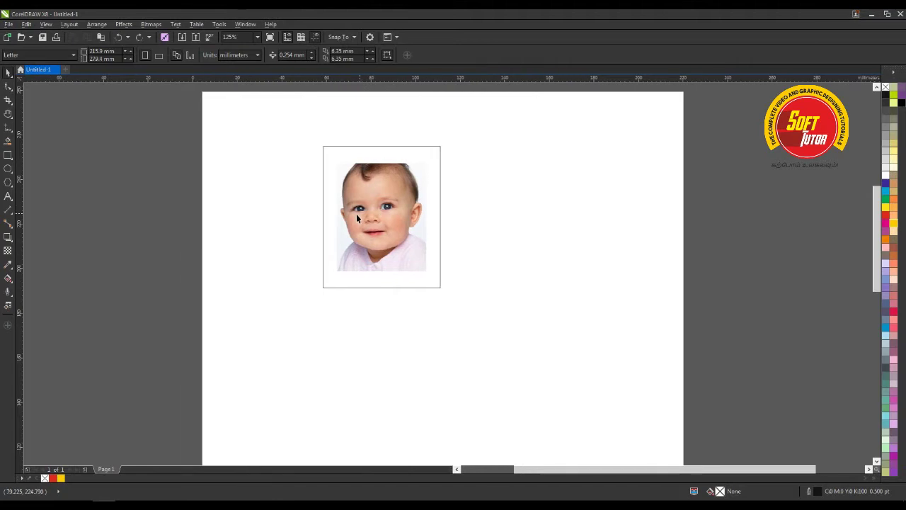
pyautogui.hscroll(3, 351, 217)
pyautogui.hscroll(1, 362, 224)
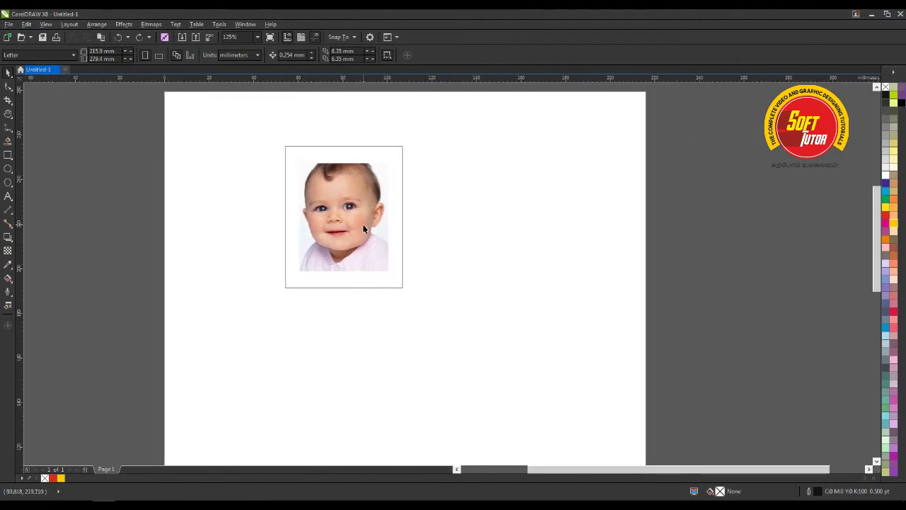
pyautogui.hscroll(-3, 364, 226)
pyautogui.hscroll(5, 365, 228)
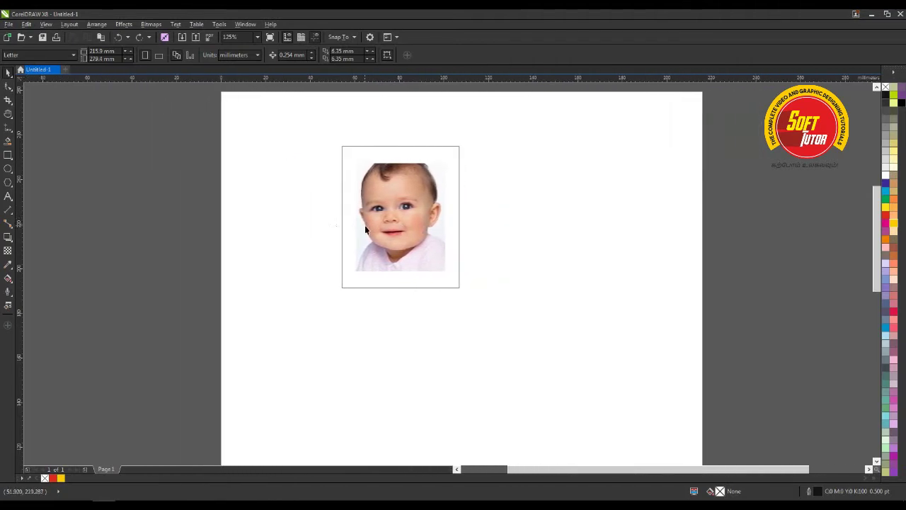
pyautogui.hscroll(1, 367, 228)
pyautogui.hscroll(-5, 369, 226)
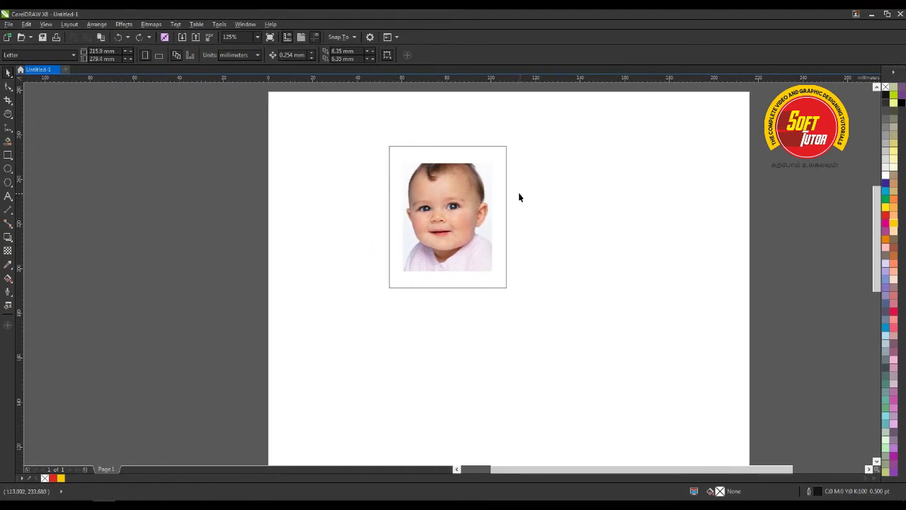
pyautogui.scroll(-2, 519, 198)
pyautogui.scroll(3, 518, 204)
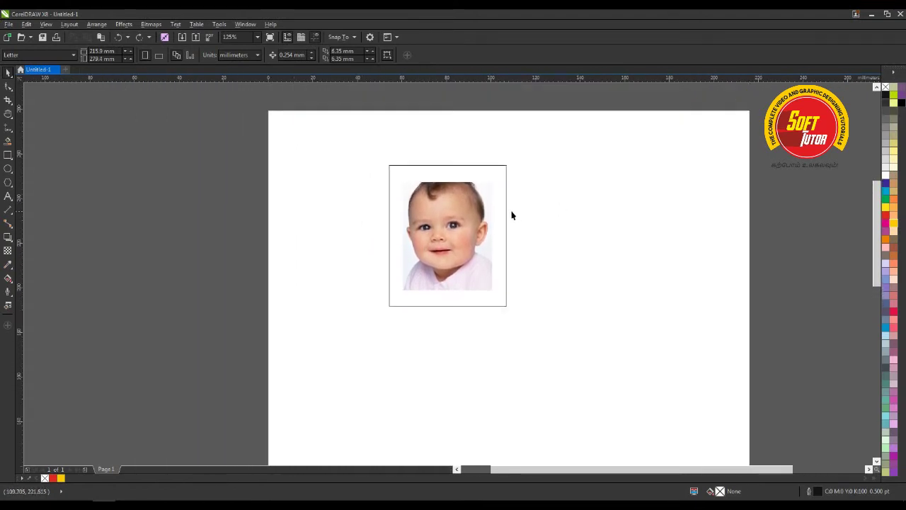
pyautogui.scroll(-3, 512, 215)
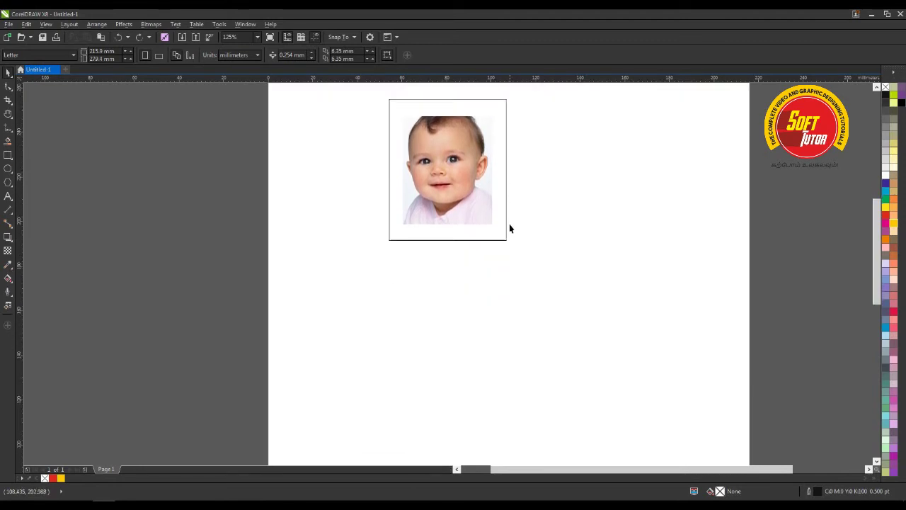
pyautogui.moveTo(877, 228); pyautogui.dragTo(876, 194)
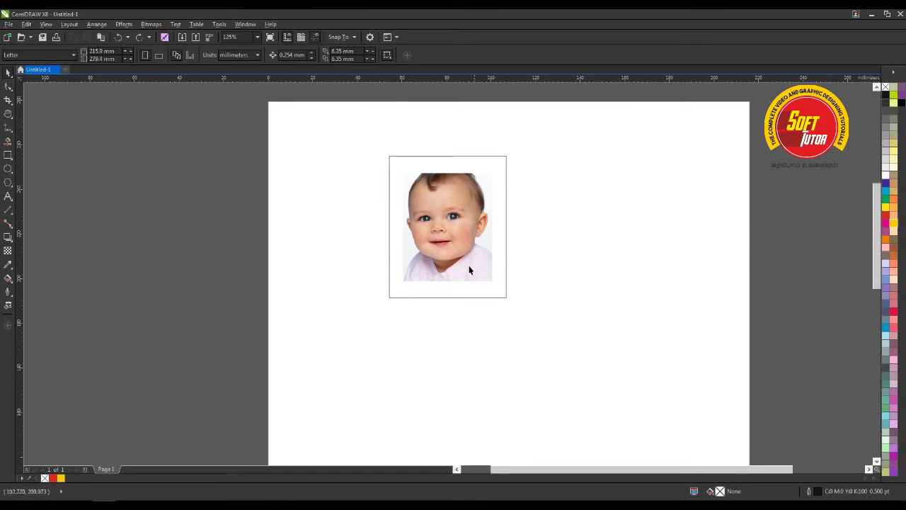
# Step: Check how the mouse wheel zooms the page in and out around the framed baby photo
pyautogui.scroll(3, 506, 235)
pyautogui.scroll(-3, 436, 243)
pyautogui.scroll(-2, 436, 243)
pyautogui.scroll(3, 436, 243)
pyautogui.scroll(-3, 436, 243)
pyautogui.scroll(2, 436, 244)
pyautogui.scroll(2, 436, 244)
pyautogui.scroll(1, 436, 244)
pyautogui.scroll(-1, 436, 244)
pyautogui.scroll(-4, 436, 240)
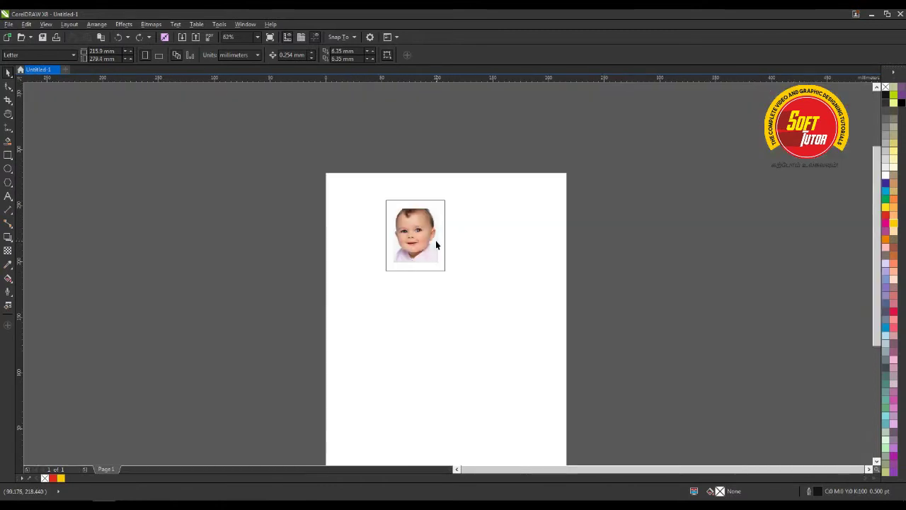
pyautogui.scroll(2, 435, 240)
pyautogui.scroll(-1, 557, 223)
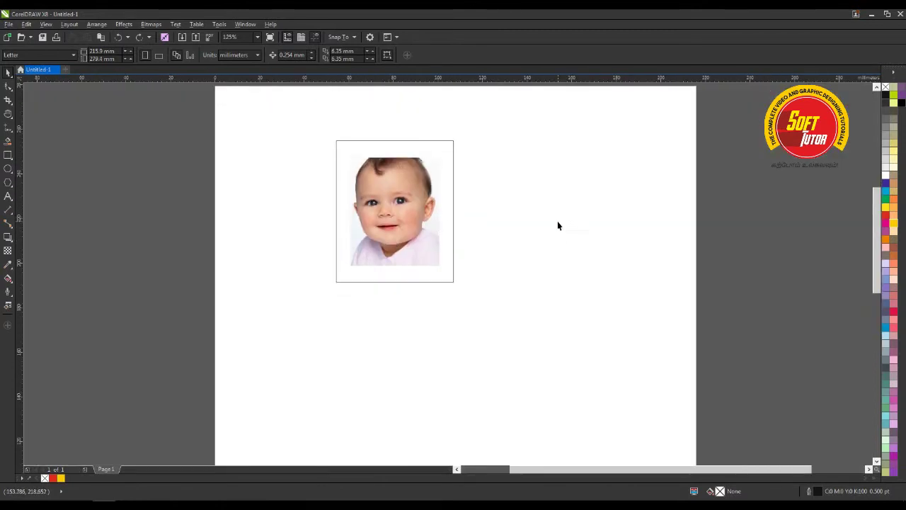
pyautogui.scroll(1, 550, 234)
pyautogui.scroll(-1, 549, 237)
# Step: Separate the rectangular frame from the baby photo, moving the frame to the right and the photo to the left on the page
pyautogui.click(413, 210)
pyautogui.moveTo(408, 216); pyautogui.dragTo(536, 183)
pyautogui.click(398, 198)
pyautogui.moveTo(398, 199); pyautogui.dragTo(315, 198)
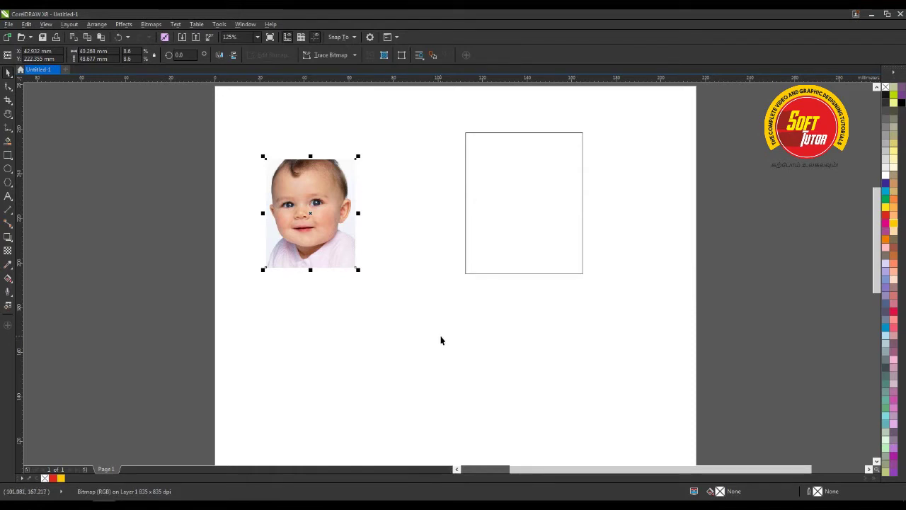
# Step: Move the empty rectangle slightly toward the baby photo, level with the photo's centre
pyautogui.click(441, 333)
pyautogui.click(582, 204)
pyautogui.click(542, 186)
pyautogui.click(517, 327)
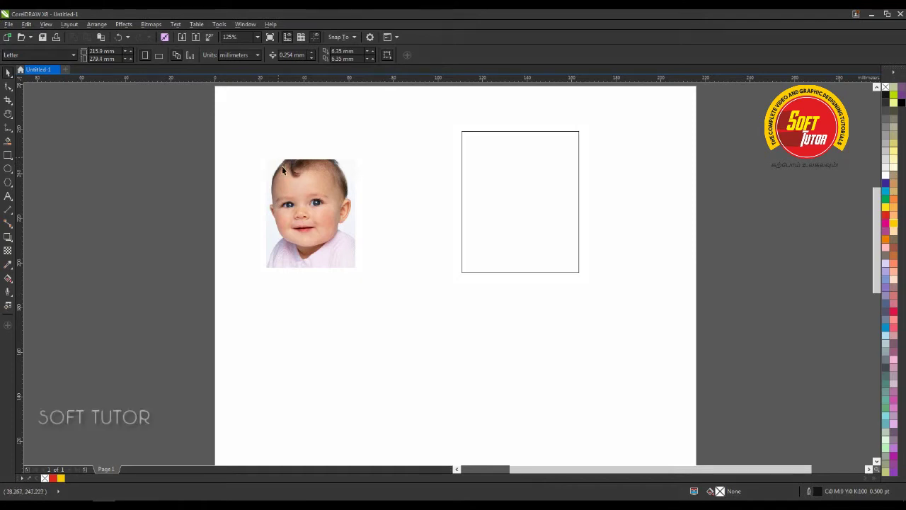
pyautogui.click(299, 182)
pyautogui.click(473, 290)
pyautogui.moveTo(536, 189); pyautogui.dragTo(526, 198)
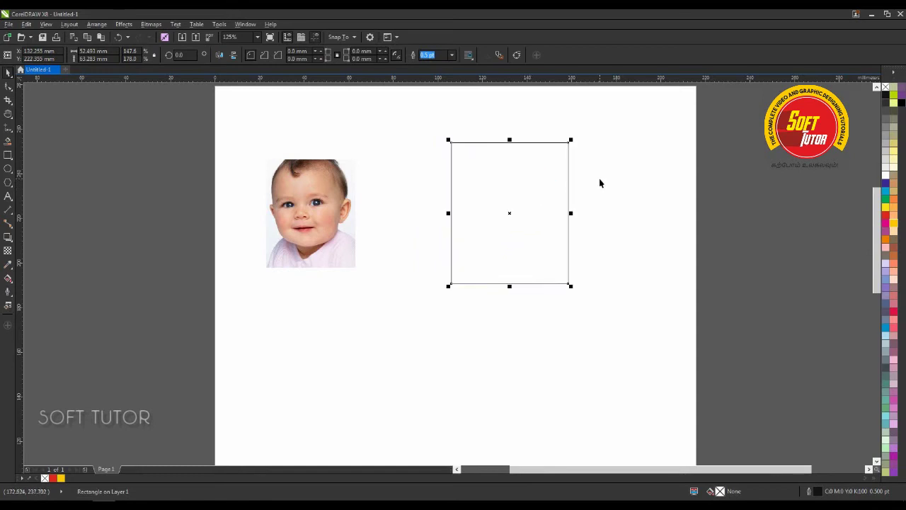
# Step: Fill the empty rectangle with green
pyautogui.click(885, 199)
pyautogui.click(611, 260)
pyautogui.click(522, 192)
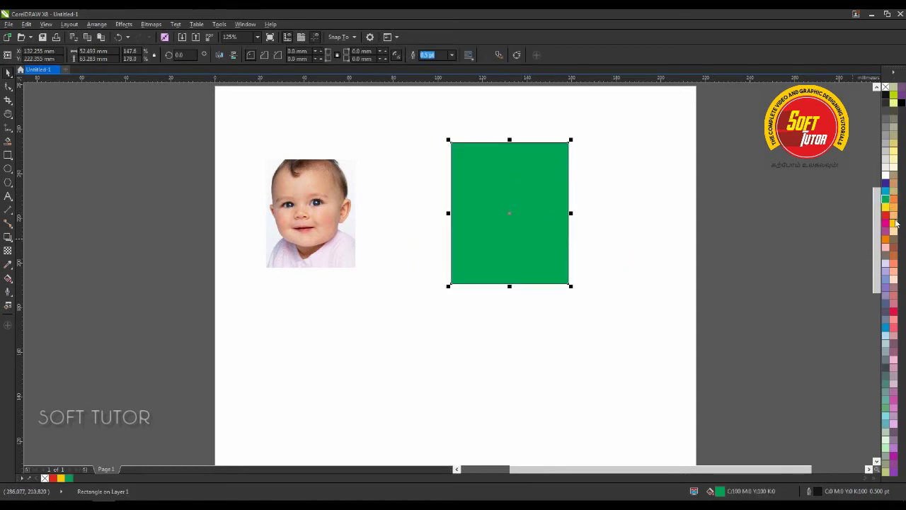
# Step: Fill the rectangle with golden yellow and shift it slightly on the page
pyautogui.click(894, 222)
pyautogui.click(543, 266)
pyautogui.moveTo(543, 214); pyautogui.dragTo(535, 206)
pyautogui.click(645, 201)
pyautogui.click(582, 314)
# Step: PowerClip the baby photo inside the yellow rectangle
pyautogui.click(317, 196)
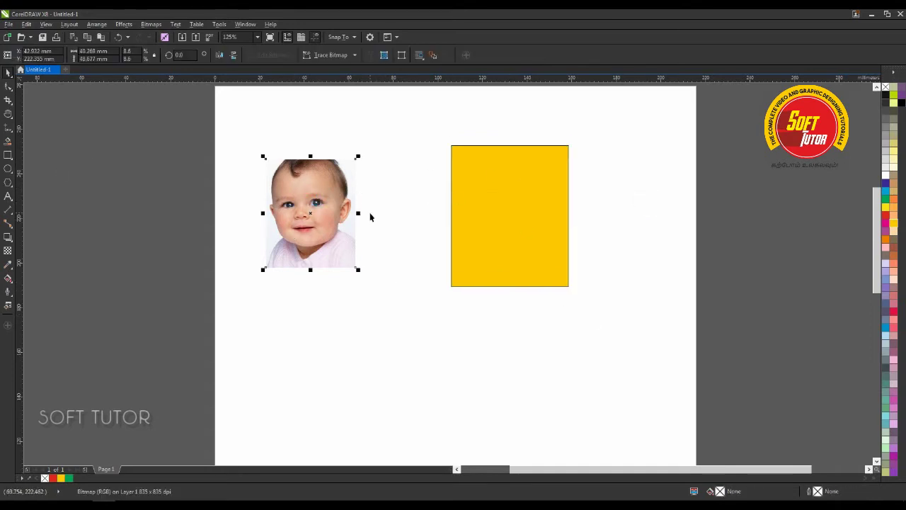
pyautogui.click(124, 24)
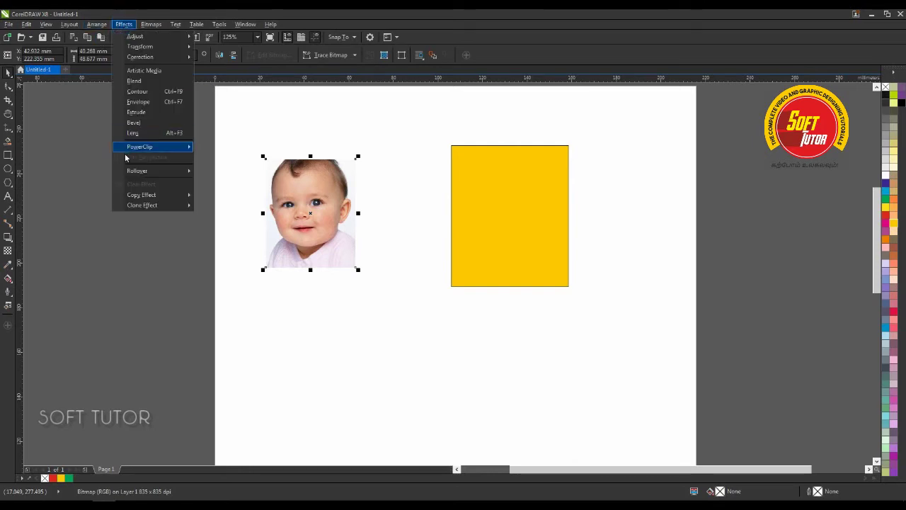
pyautogui.moveTo(130, 147)
pyautogui.click(233, 147)
pyautogui.click(498, 189)
pyautogui.click(591, 216)
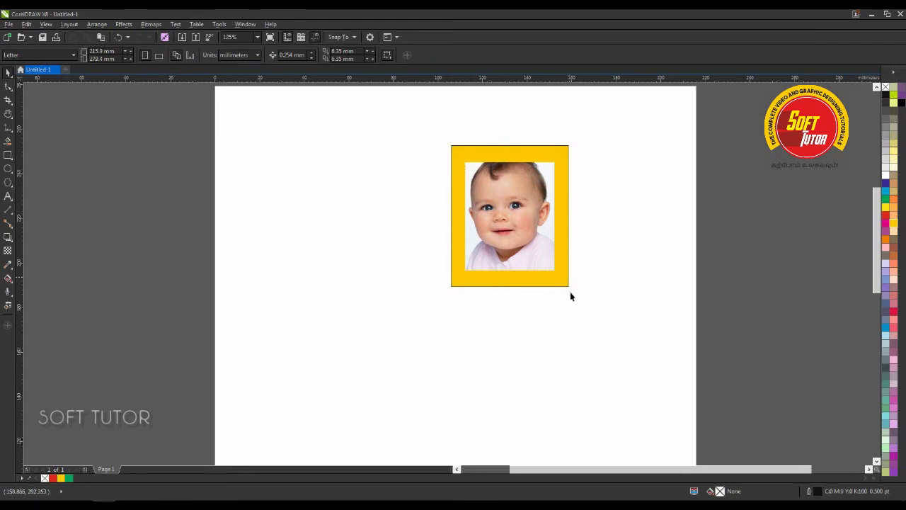
# Step: Undo the PowerClip to release the baby photo from the yellow rectangle, and move the photo down to about X 43 mm, Y 218 mm
pyautogui.click(480, 208)
pyautogui.click(613, 220)
pyautogui.click(516, 195)
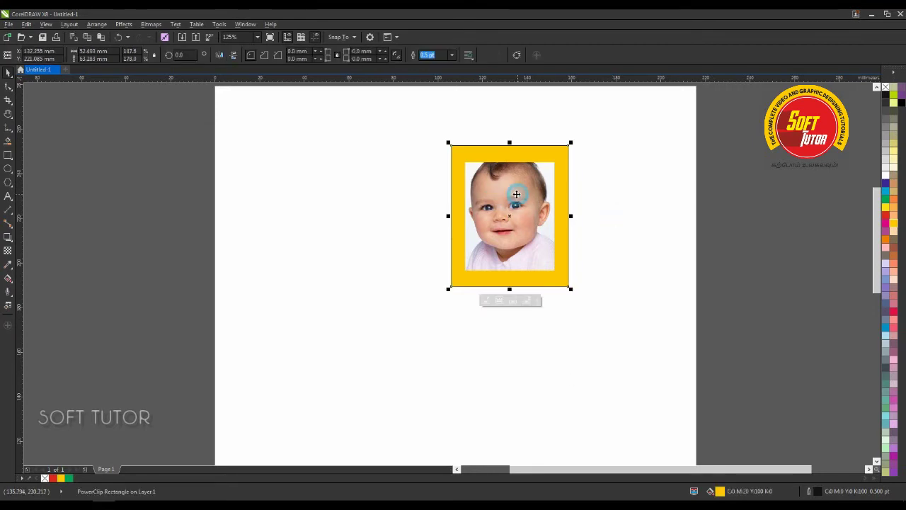
pyautogui.hotkey('ctrl', 'z')
pyautogui.hotkey('ctrl', 'shift', 'z')
pyautogui.click(599, 197)
pyautogui.click(499, 193)
pyautogui.hotkey('ctrl', 'z')
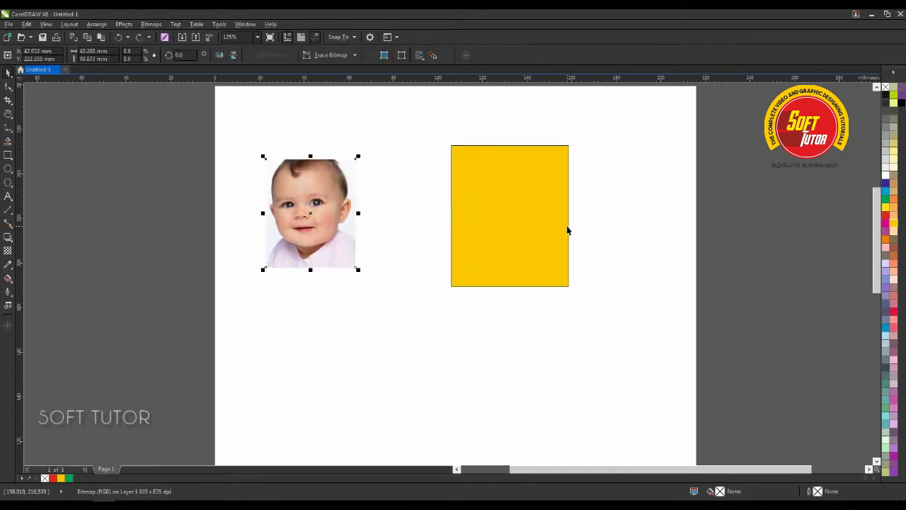
pyautogui.click(599, 211)
pyautogui.click(399, 201)
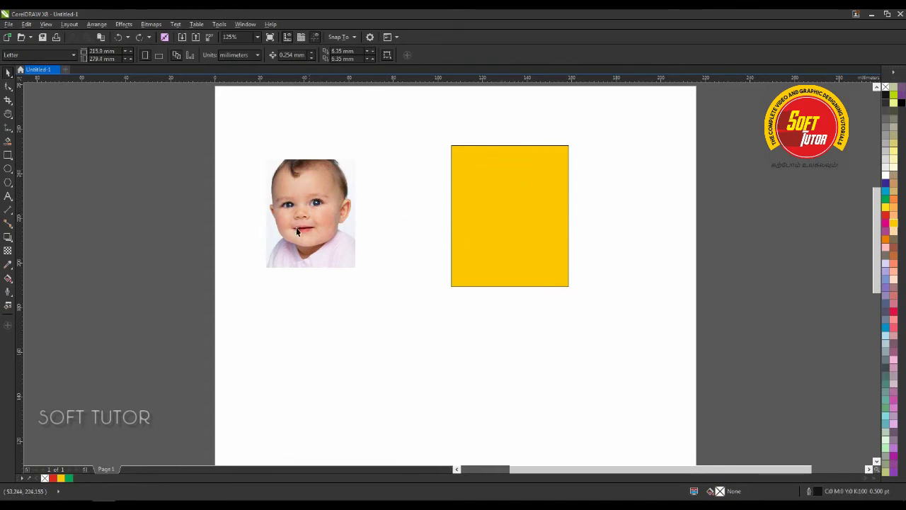
pyautogui.moveTo(298, 199)
pyautogui.mouseDown()
pyautogui.moveTo(303, 186)
pyautogui.moveTo(303, 196)
pyautogui.mouseUp()
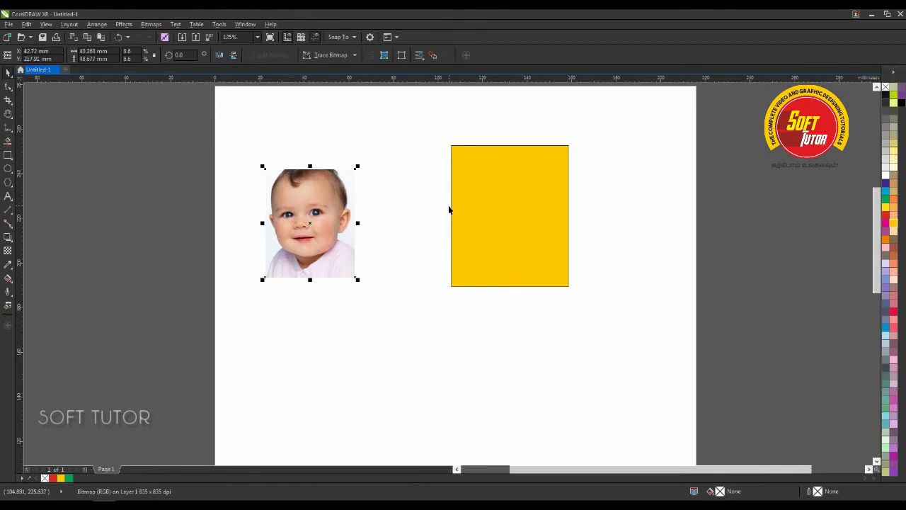
pyautogui.hotkey('alt', 'c')
pyautogui.press('a')
pyautogui.press('Return')
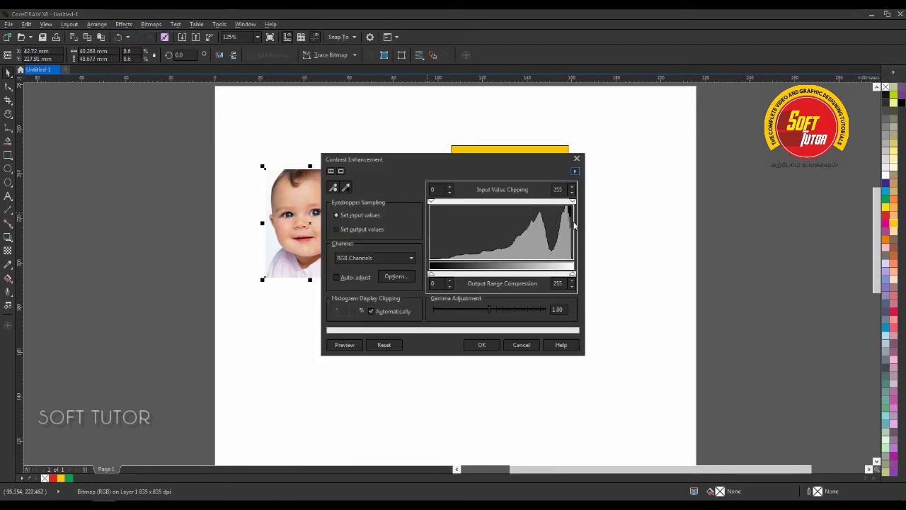
pyautogui.click(524, 343)
pyautogui.click(334, 223)
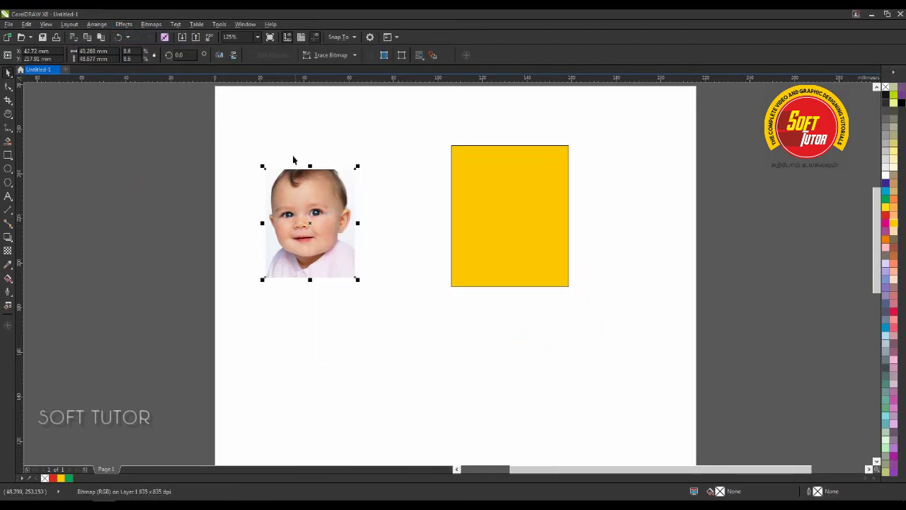
# Step: Place the baby photo inside the yellow rectangle with PowerClip
pyautogui.click(124, 24)
pyautogui.moveTo(175, 147)
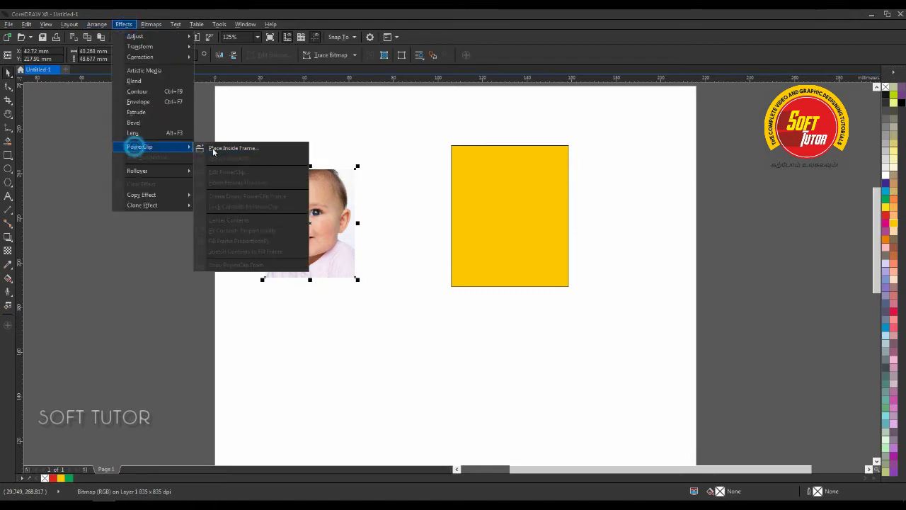
pyautogui.click(218, 153)
pyautogui.click(500, 192)
pyautogui.click(515, 204)
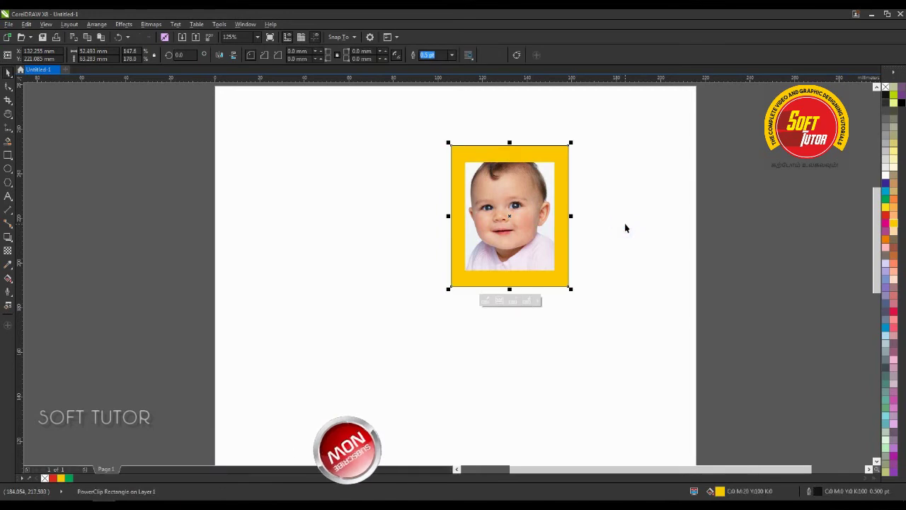
# Step: Move the yellow rectangle with the clipped photo toward the page centre, to about X 98 mm, Y 224 mm
pyautogui.click(624, 222)
pyautogui.click(548, 199)
pyautogui.click(526, 196)
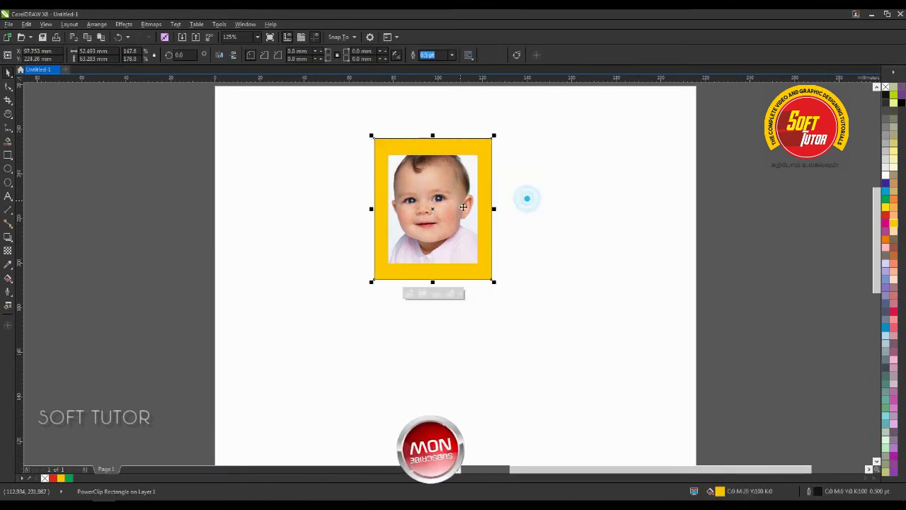
pyautogui.click(571, 208)
pyautogui.click(455, 196)
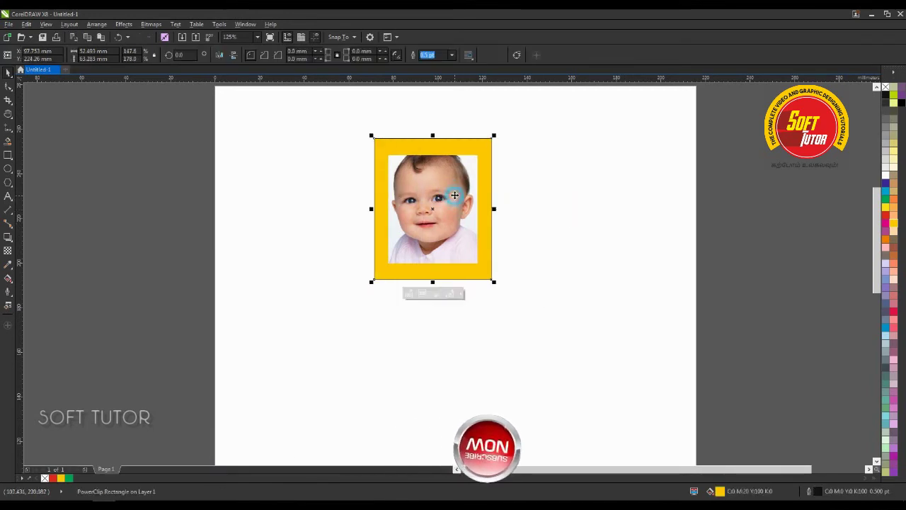
# Step: Set auto-centring of new content to Never in the PowerClip frame options
pyautogui.click(220, 24)
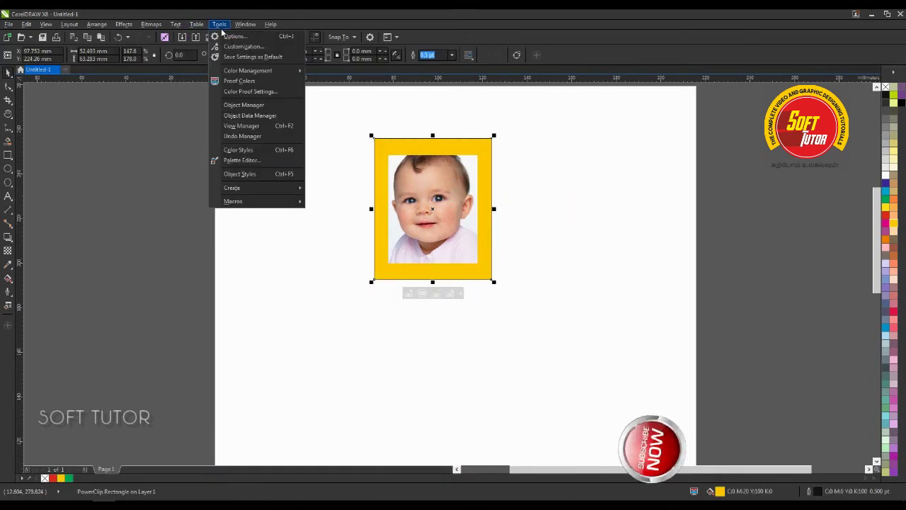
pyautogui.click(224, 39)
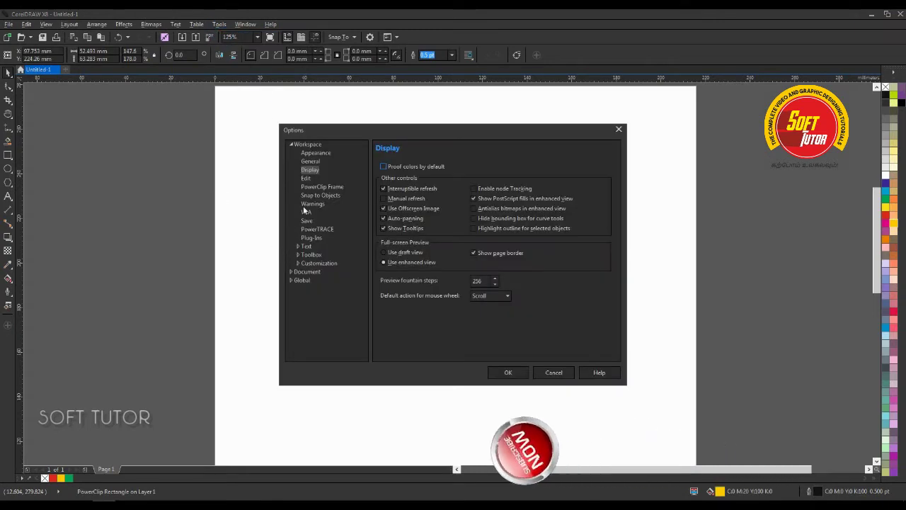
pyautogui.click(320, 187)
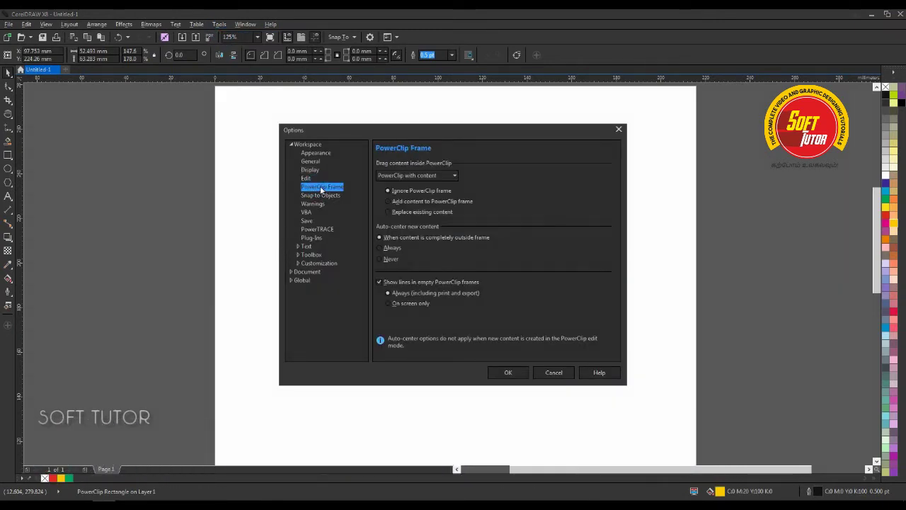
pyautogui.moveTo(414, 137); pyautogui.dragTo(424, 130)
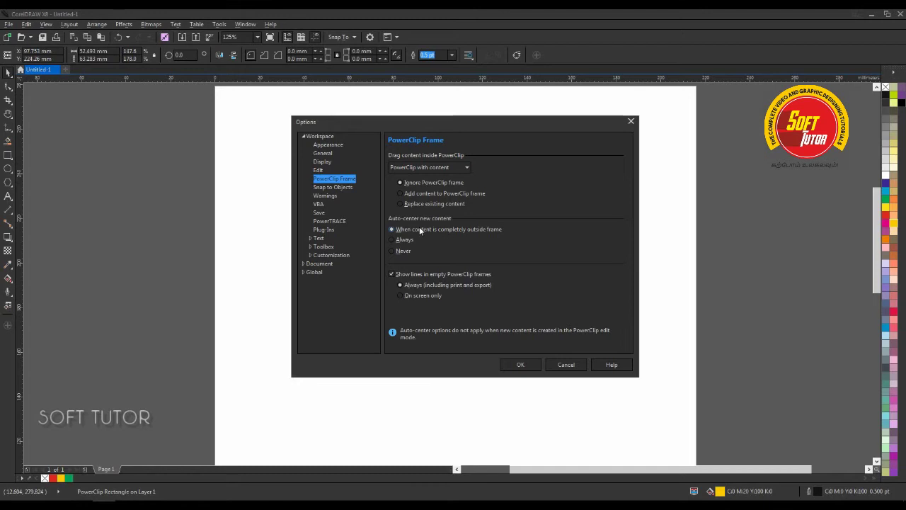
pyautogui.click(392, 251)
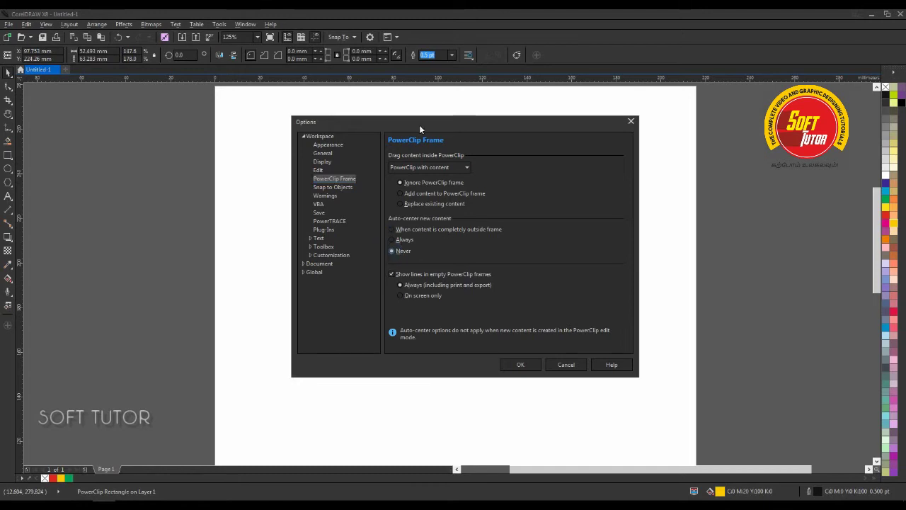
pyautogui.moveTo(424, 125); pyautogui.dragTo(439, 126)
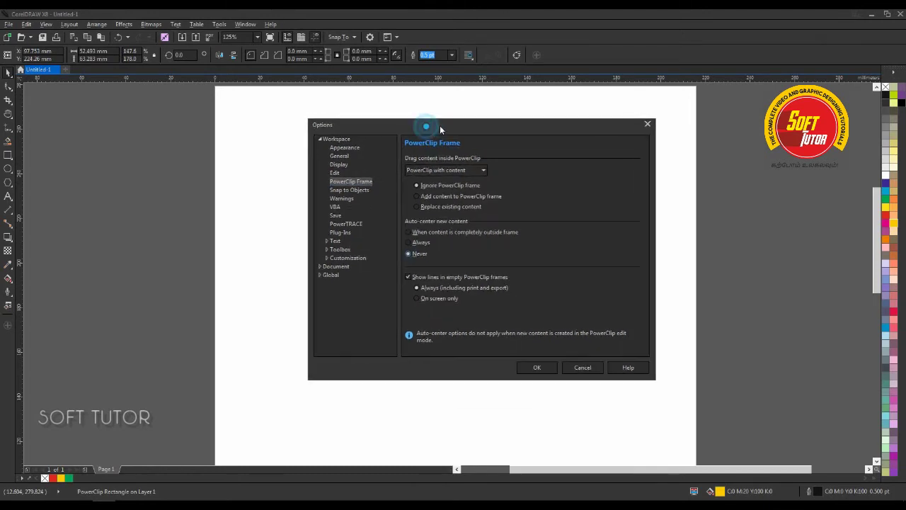
pyautogui.click(533, 366)
pyautogui.click(562, 328)
# Step: Take the baby photo out of the PowerClip frame and place it on the page below the yellow rectangle
pyautogui.rightClick(460, 197)
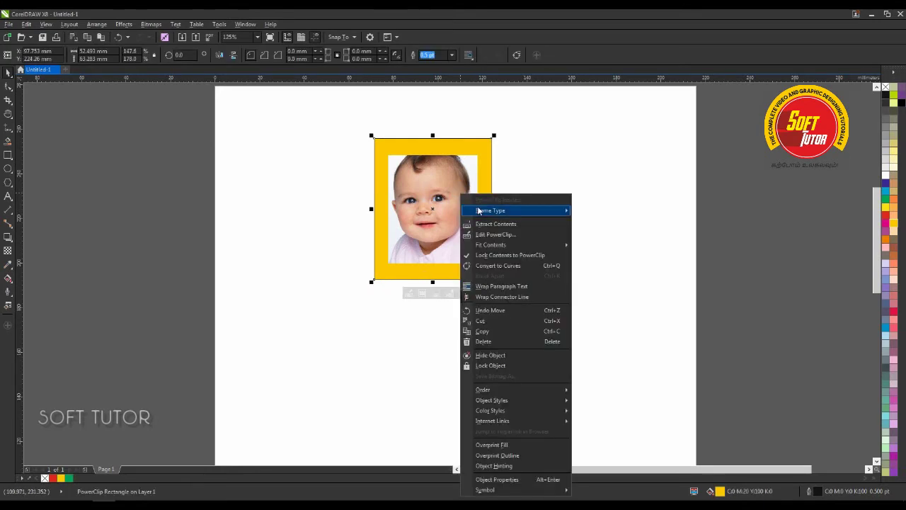
pyautogui.click(452, 182)
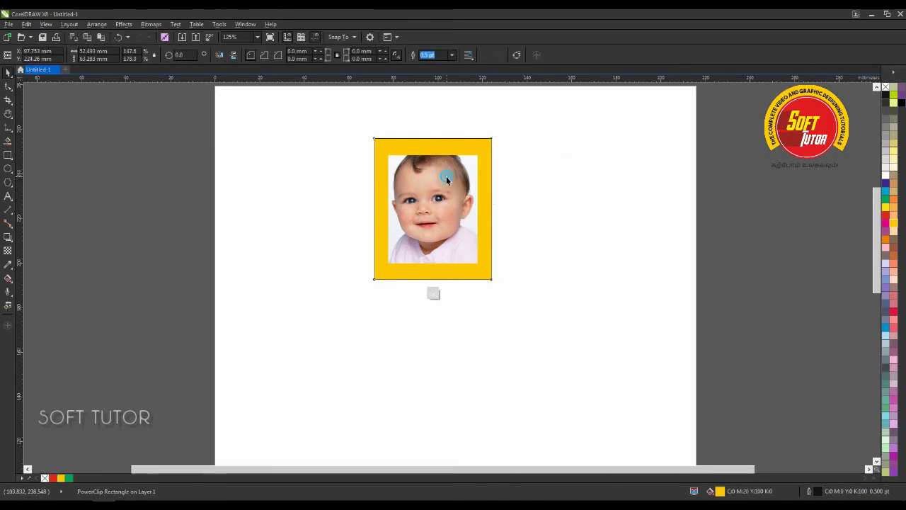
pyautogui.doubleClick(446, 176)
pyautogui.press('Delete')
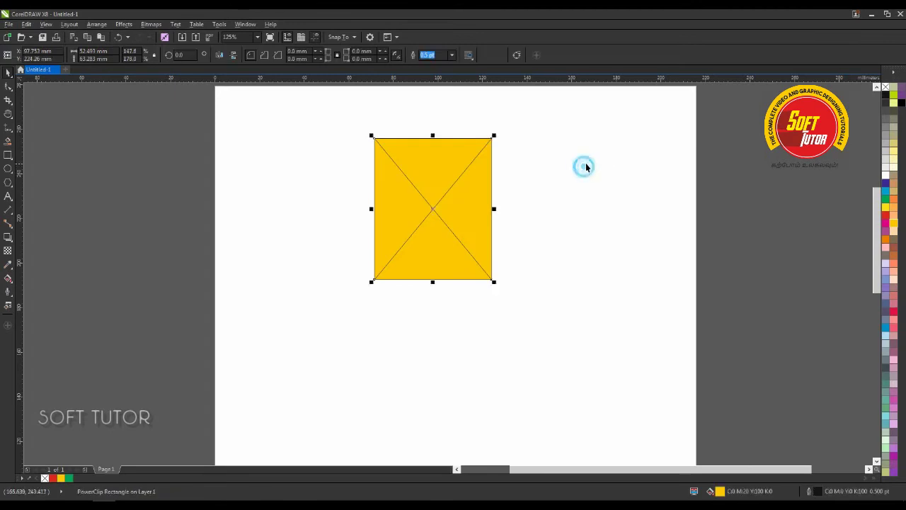
pyautogui.click(582, 168)
pyautogui.hotkey('ctrl', 'z')
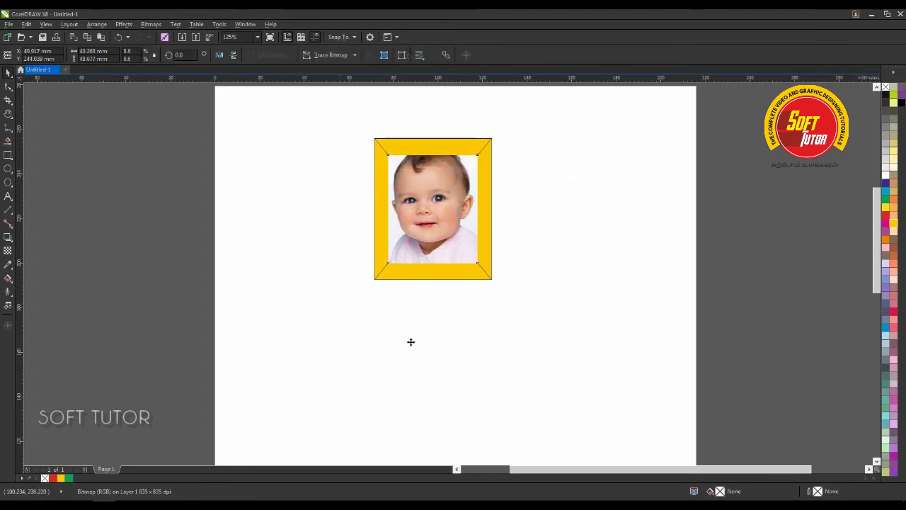
pyautogui.hotkey('ctrl', 'z')
# Step: Set the yellow rectangle's frame type to None and move the baby photo beneath it, to about X 88 mm, Y 145 mm
pyautogui.rightClick(470, 174)
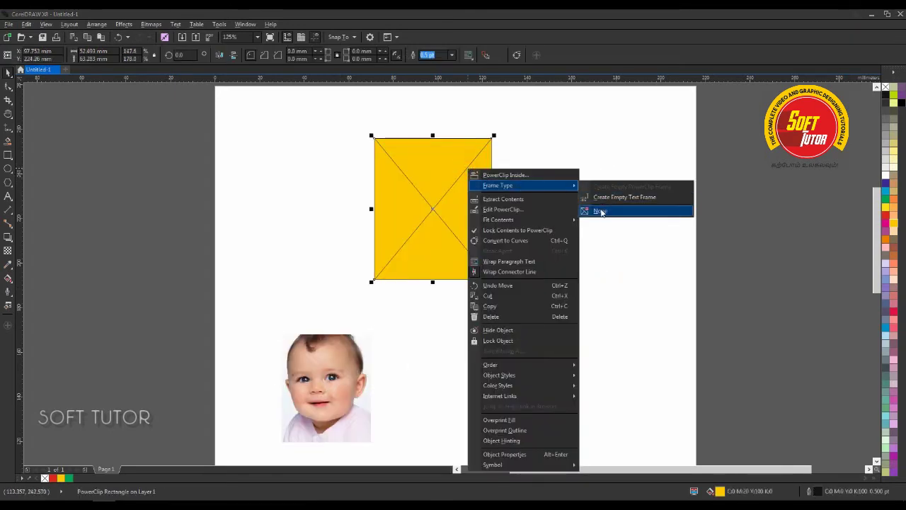
pyautogui.click(603, 210)
pyautogui.click(551, 172)
pyautogui.moveTo(334, 344); pyautogui.dragTo(416, 346)
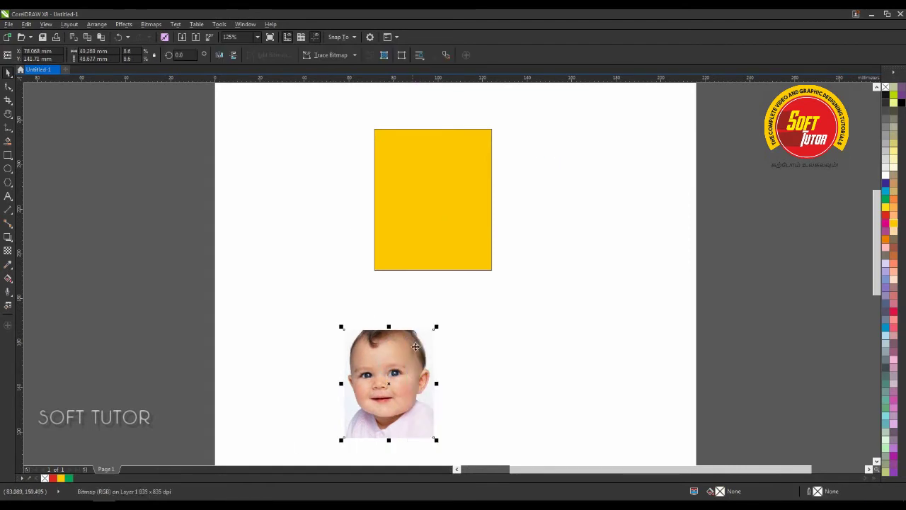
pyautogui.moveTo(407, 376); pyautogui.dragTo(429, 369)
# Step: PowerClip the baby photo from below into the yellow rectangle with auto-centring set to Never
pyautogui.click(123, 24)
pyautogui.moveTo(162, 148)
pyautogui.click(229, 148)
pyautogui.click(422, 159)
pyautogui.click(573, 230)
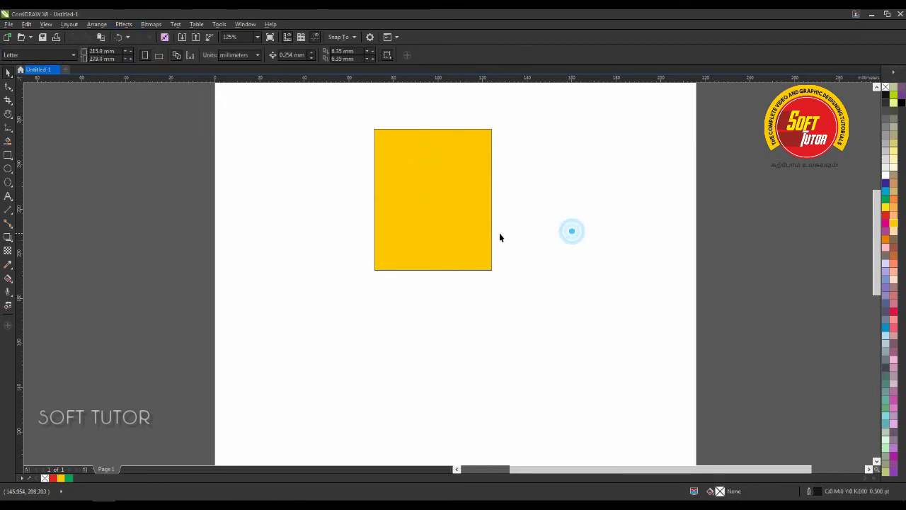
# Step: Examine where the baby photo lies relative to the frame by repeatedly entering and leaving the PowerClip's contents
pyautogui.click(429, 207)
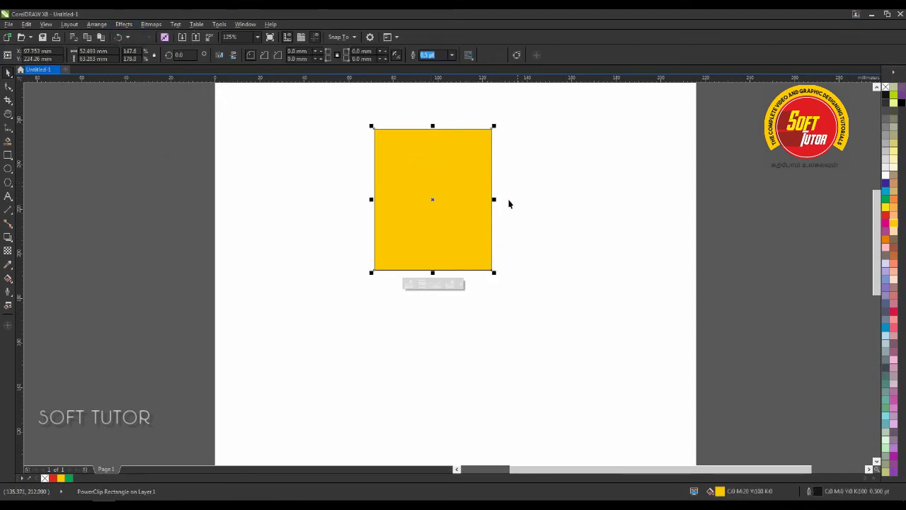
pyautogui.hotkey('ctrl', 'z')
pyautogui.click(449, 164)
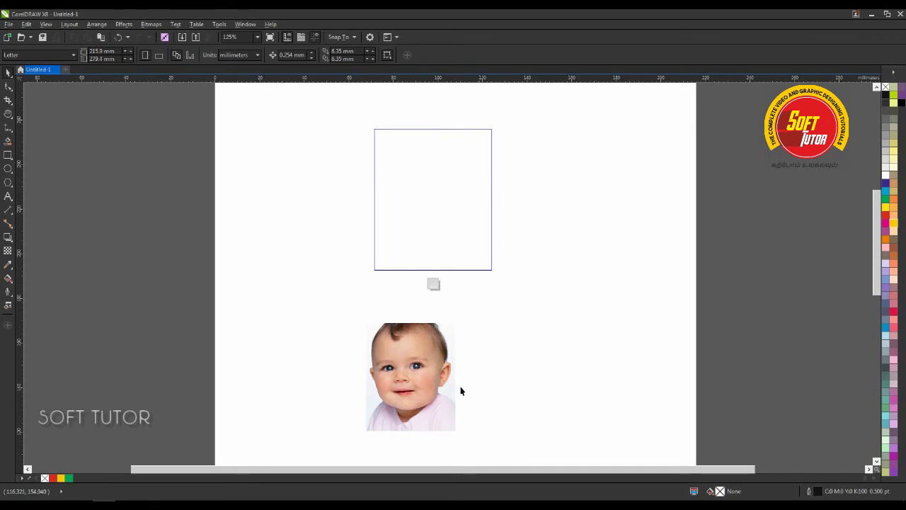
pyautogui.hotkey('ctrl', 'shift', 'z')
pyautogui.click(582, 234)
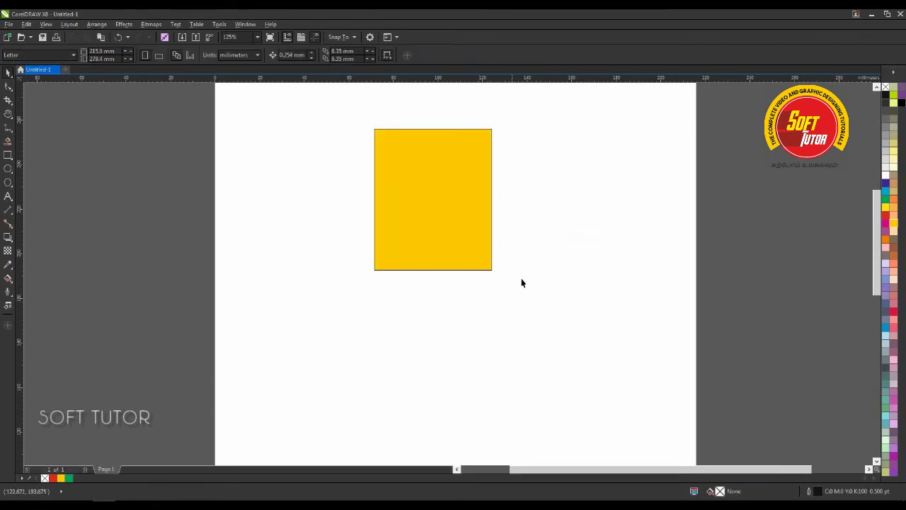
pyautogui.click(569, 323)
pyautogui.click(422, 164)
pyautogui.click(419, 154)
pyautogui.hotkey('ctrl', 'z')
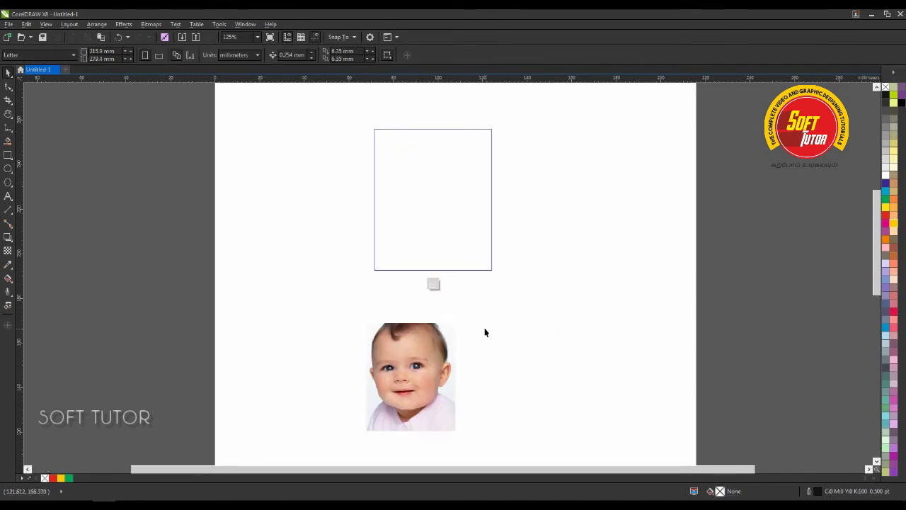
pyautogui.hotkey('ctrl', 'shift', 'z')
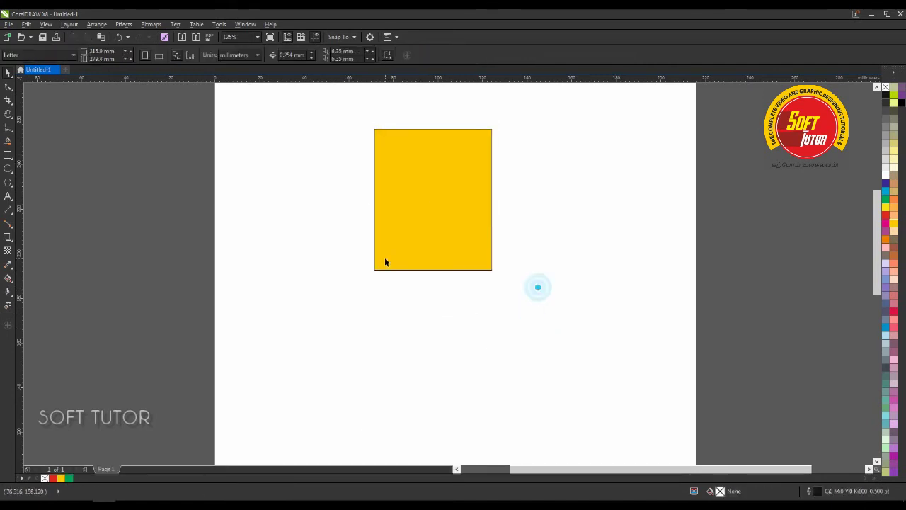
pyautogui.hotkey('ctrl', 'z')
pyautogui.hotkey('ctrl', 'shift', 'z')
pyautogui.hotkey('ctrl', 'z')
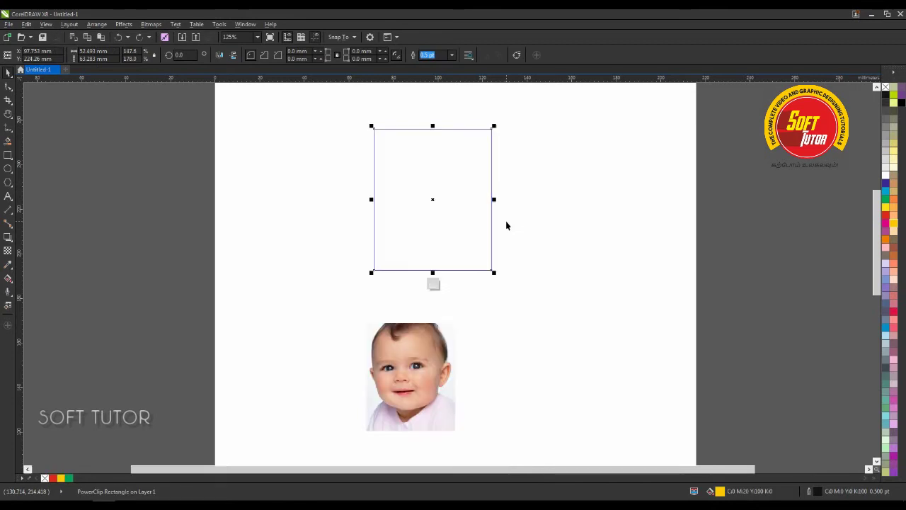
# Step: Leave the PowerClip's contents and undo the PowerClip to restore the separate photo and yellow rectangle
pyautogui.hotkey('ctrl', 'shift', 'z')
pyautogui.hotkey('ctrl', 'z')
pyautogui.hotkey('ctrl', 'shift', 'z')
pyautogui.hotkey('ctrl', 'z')
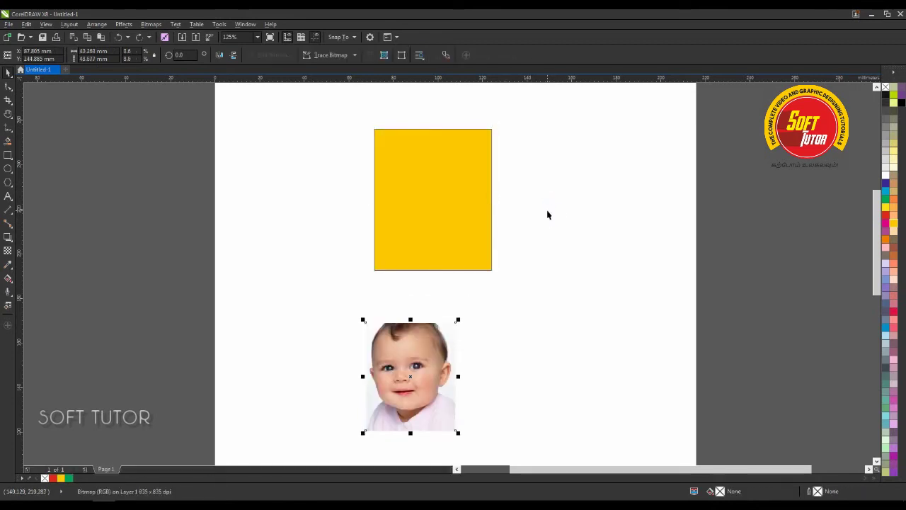
# Step: Set auto-centring of new PowerClip content to "When content is completely outside frame"
pyautogui.click(219, 24)
pyautogui.click(228, 34)
pyautogui.click(312, 185)
pyautogui.click(381, 246)
pyautogui.click(380, 237)
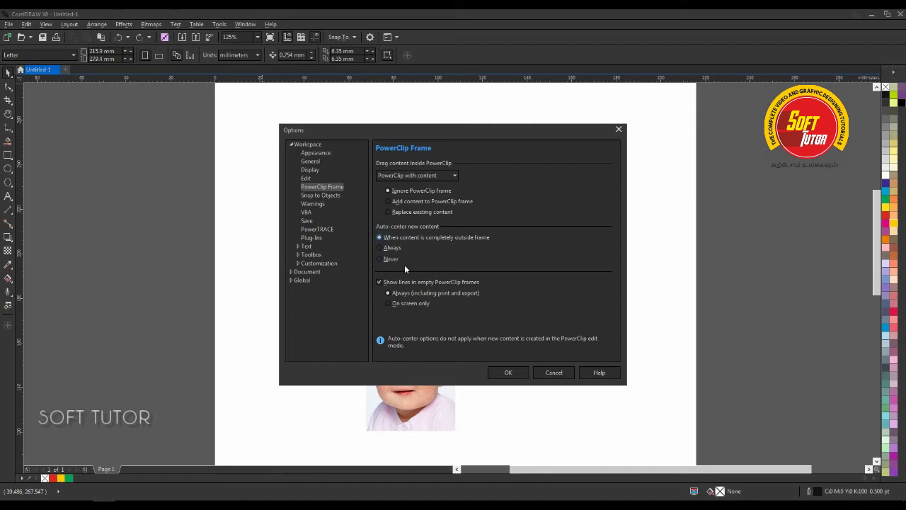
pyautogui.click(509, 372)
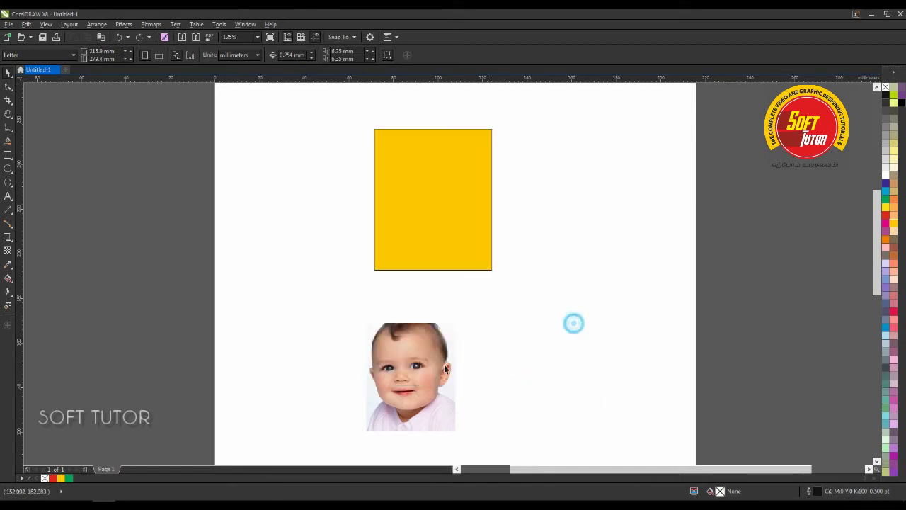
# Step: PowerClip the baby photo inside the yellow rectangle and deselect the result
pyautogui.click(404, 364)
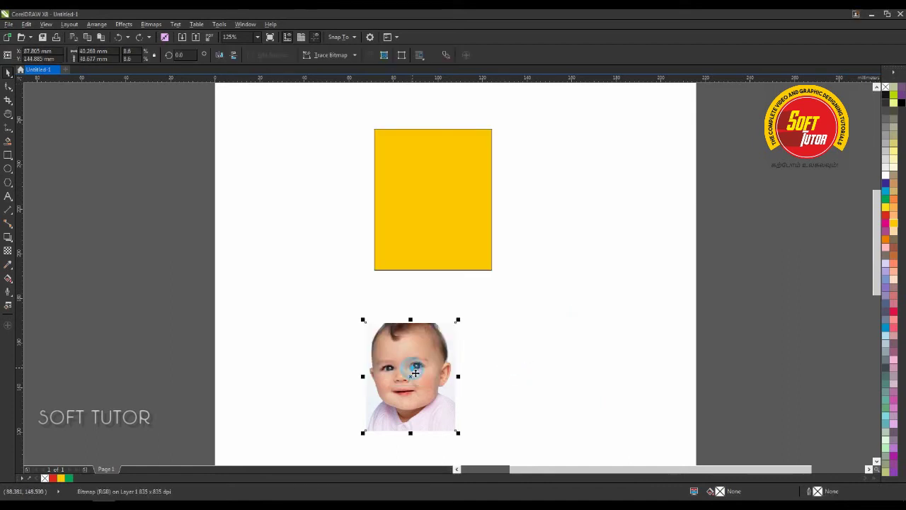
pyautogui.click(124, 24)
pyautogui.moveTo(139, 147)
pyautogui.click(261, 148)
pyautogui.click(393, 164)
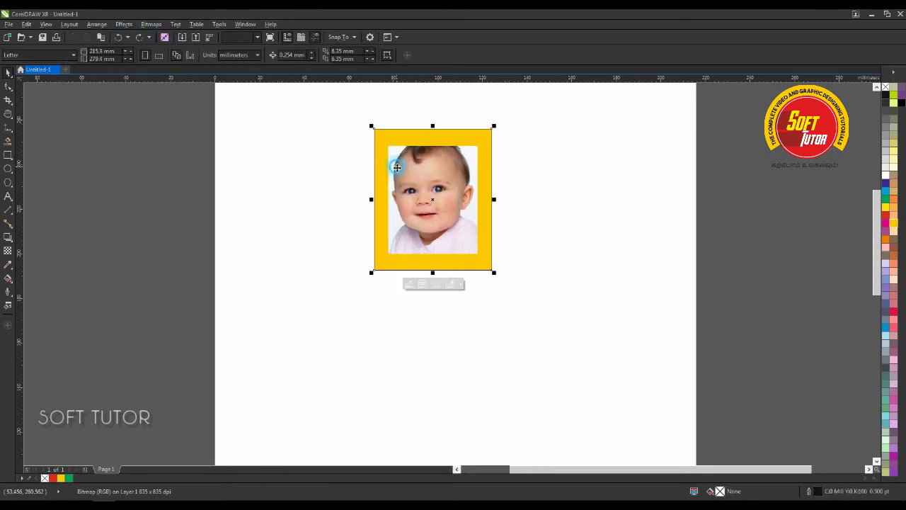
pyautogui.click(608, 213)
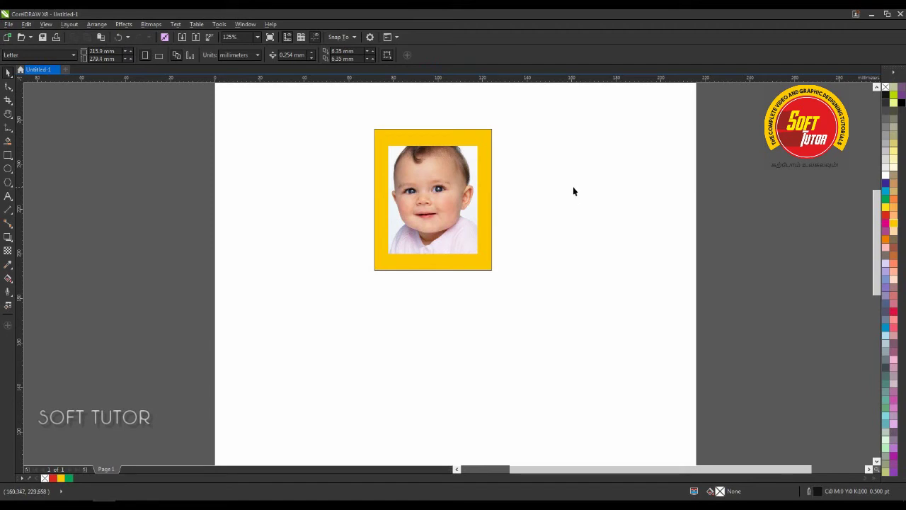
pyautogui.click(562, 170)
pyautogui.scroll(1, 587, 227)
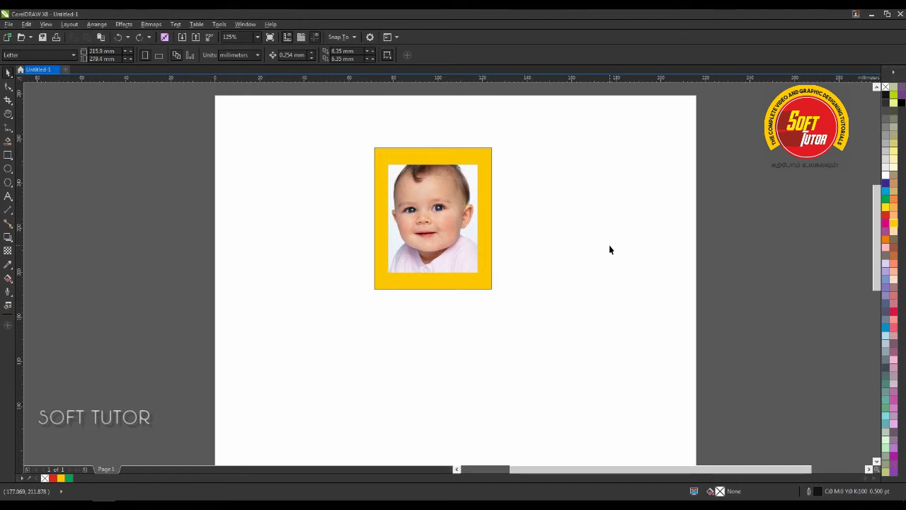
pyautogui.click(587, 239)
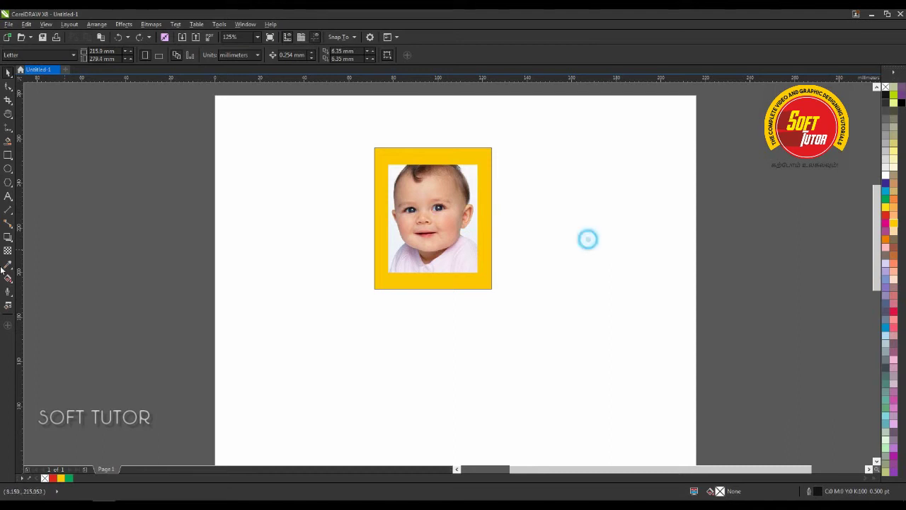
# Step: Add the artistic text "sfdfsdf" below the yellow frame and view its list of recently used fonts
pyautogui.click(8, 197)
pyautogui.click(371, 349)
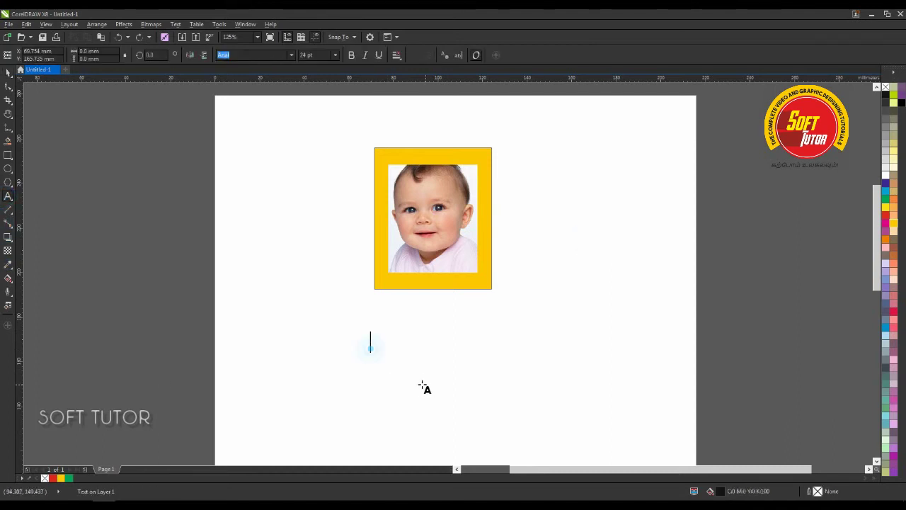
pyautogui.write('sfdfsdf')
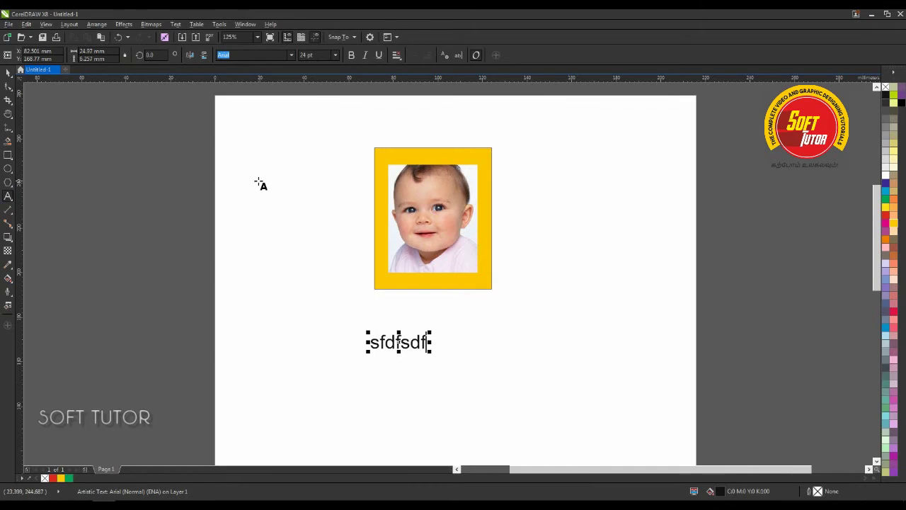
pyautogui.click(292, 55)
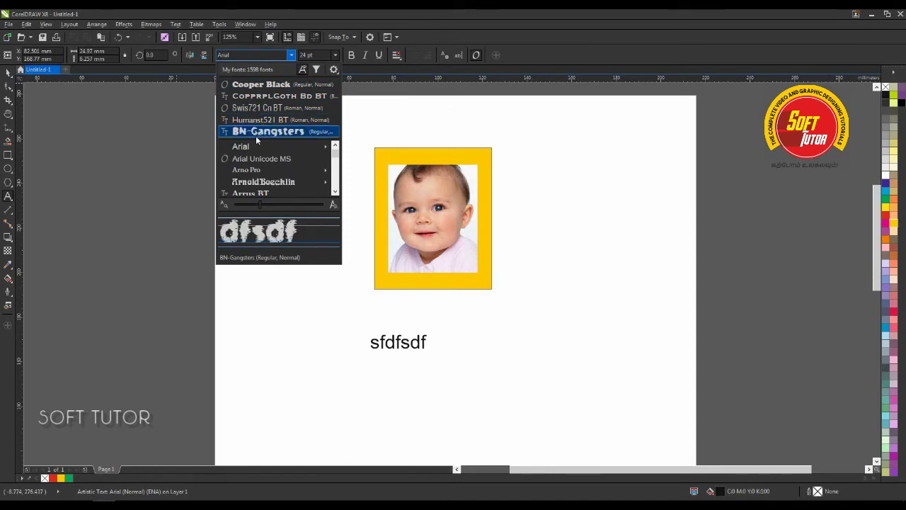
# Step: Set the number of most recently used fonts displayed to 10 in the Text > Fonts options
pyautogui.click(222, 24)
pyautogui.click(223, 24)
pyautogui.click(231, 37)
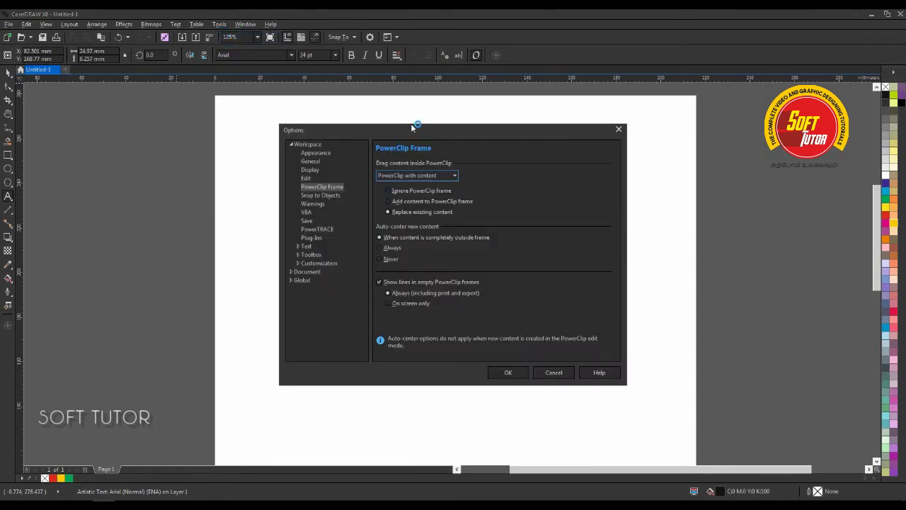
pyautogui.click(306, 240)
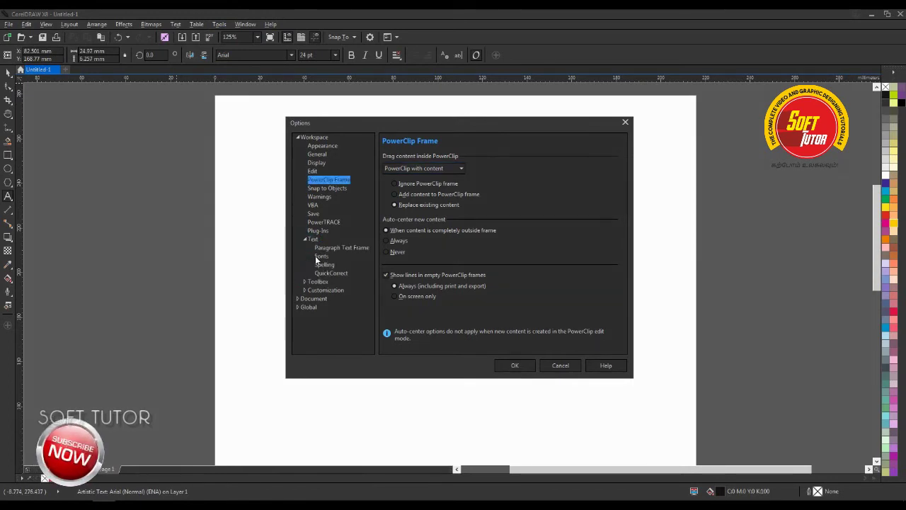
pyautogui.click(321, 255)
pyautogui.click(546, 170)
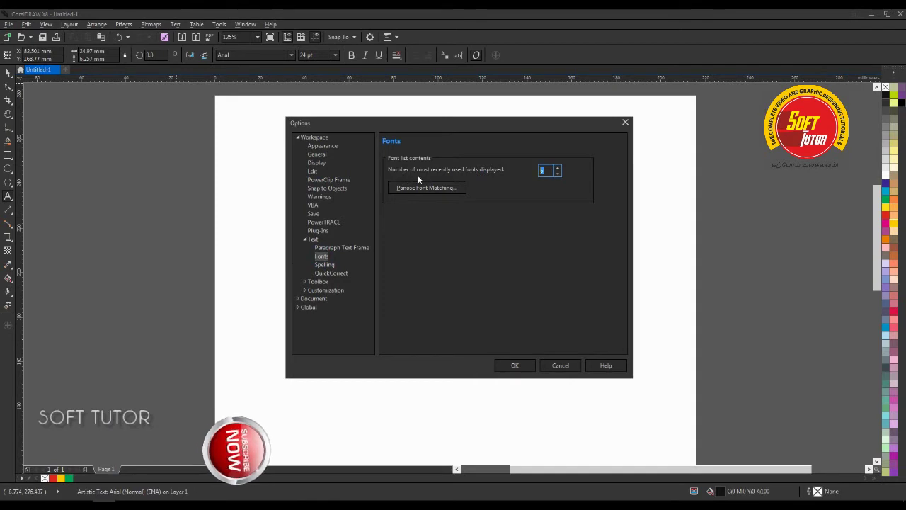
pyautogui.click(542, 171)
pyautogui.click(556, 174)
pyautogui.click(547, 170)
pyautogui.write('10')
pyautogui.click(515, 365)
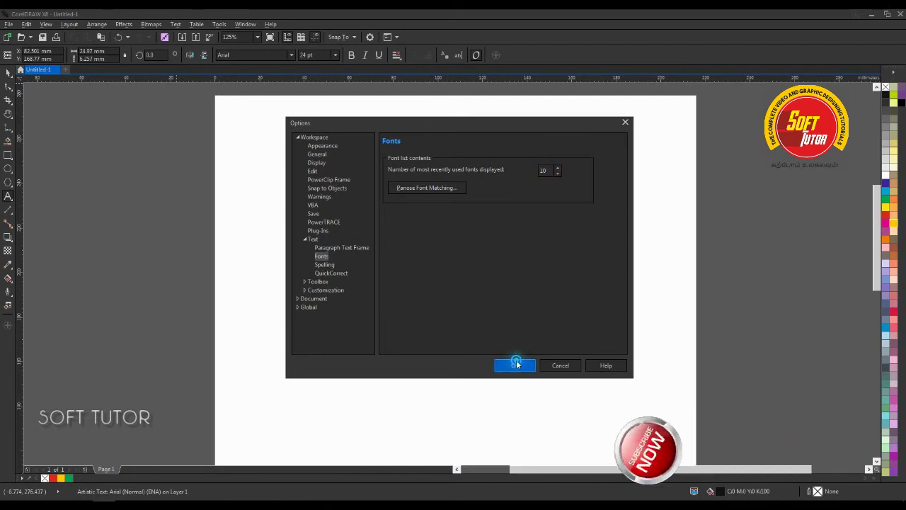
# Step: Look through the recently used fonts and apply Humanst521 BT to the "sfdfsdf" text
pyautogui.click(289, 55)
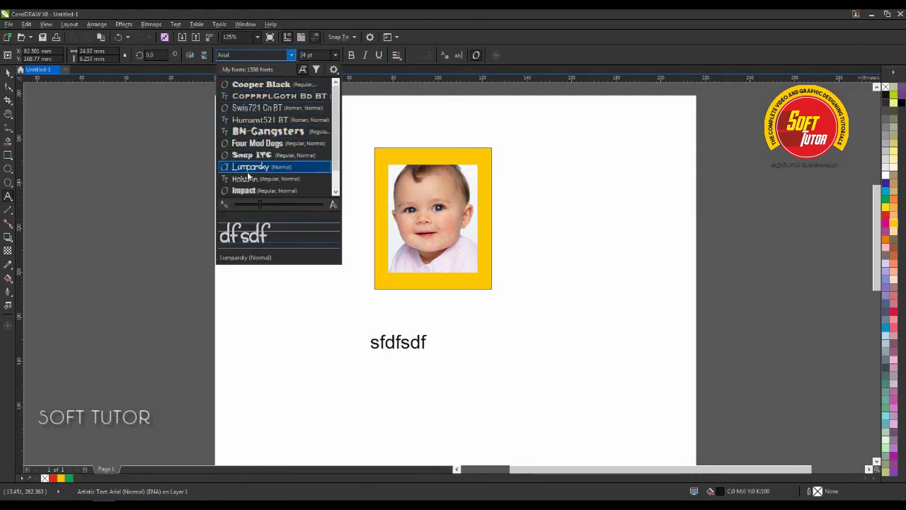
pyautogui.moveTo(335, 99)
pyautogui.mouseDown()
pyautogui.moveTo(334, 119)
pyautogui.moveTo(327, 97)
pyautogui.mouseUp()
pyautogui.click(260, 114)
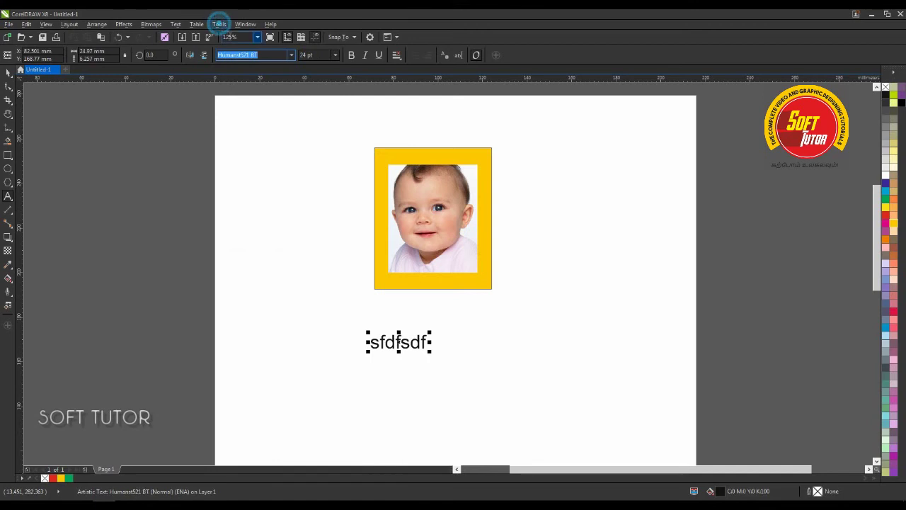
# Step: Increase the number of most recently used fonts displayed in the Fonts options
pyautogui.click(218, 25)
pyautogui.click(237, 34)
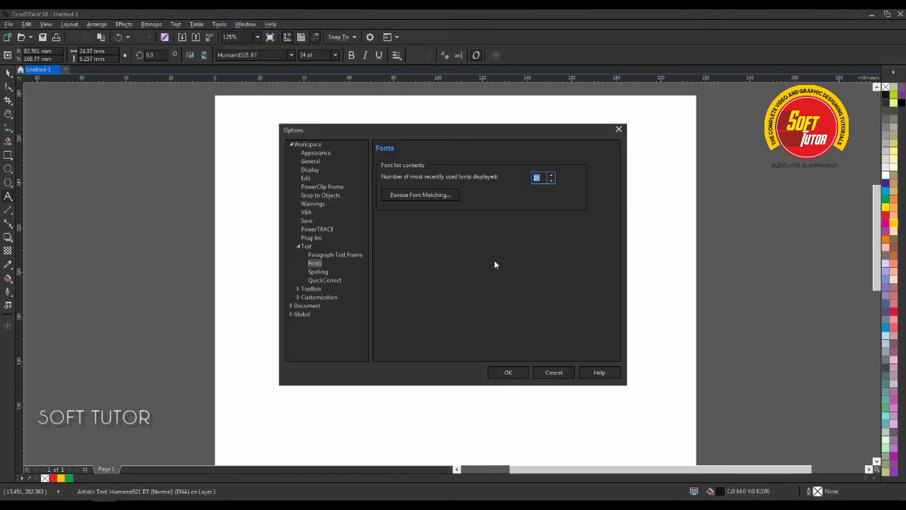
pyautogui.doubleClick(540, 178)
pyautogui.write('1')
pyautogui.click(506, 373)
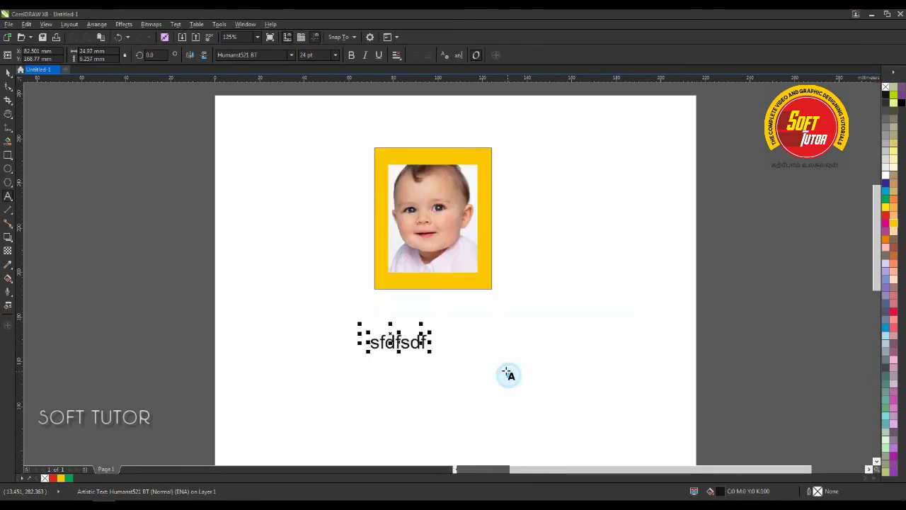
# Step: Review the recently used fonts in the font list and delete the "sfdfsdf" text below the frame
pyautogui.click(291, 54)
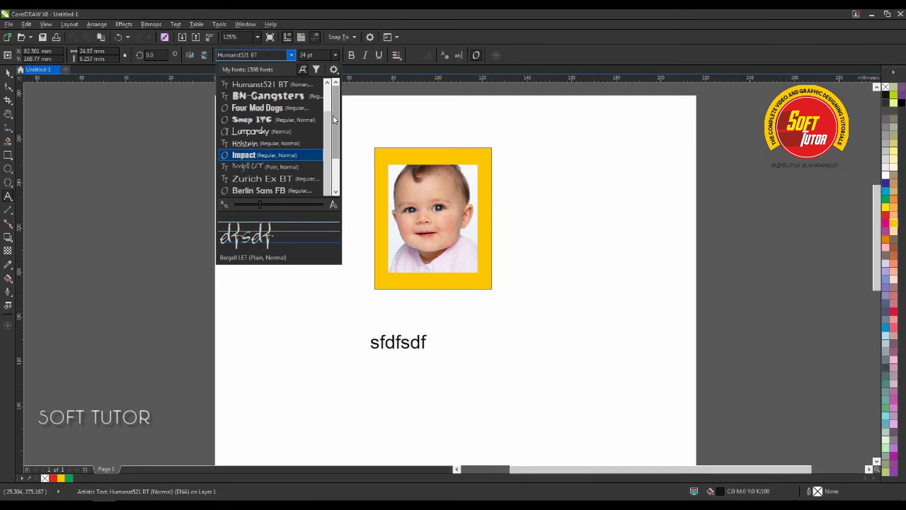
pyautogui.click(145, 134)
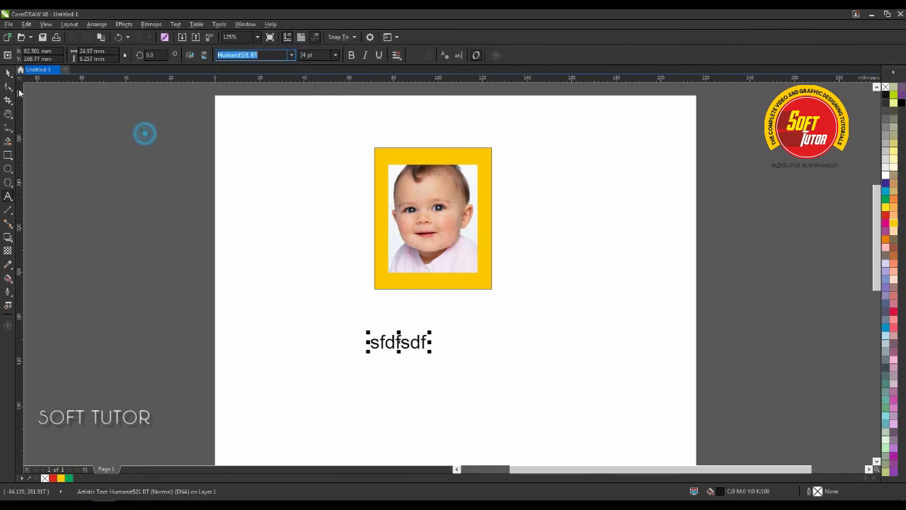
pyautogui.press('Delete')
pyautogui.scroll(-1, 757, 245)
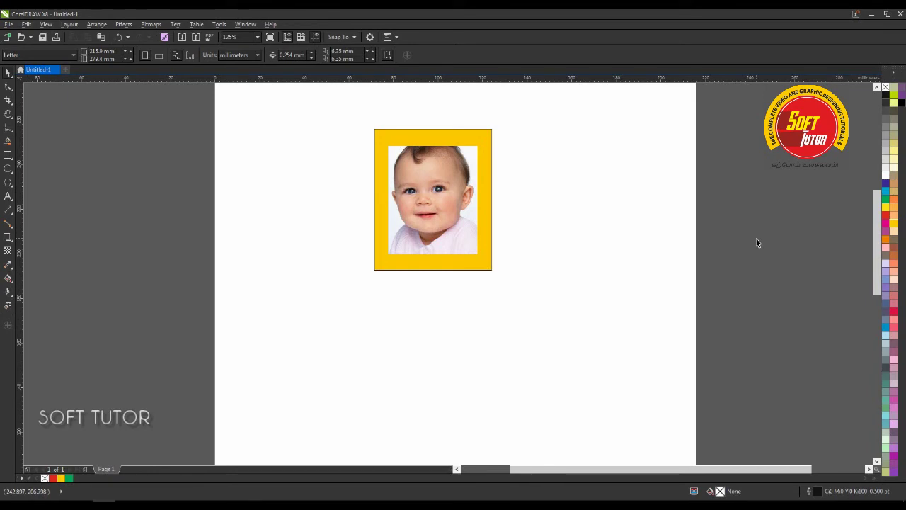
# Step: Place a horizontal guideline at about 171.7 mm below the photo frame and rotate it to about 335.2°
pyautogui.moveTo(409, 77); pyautogui.dragTo(390, 346)
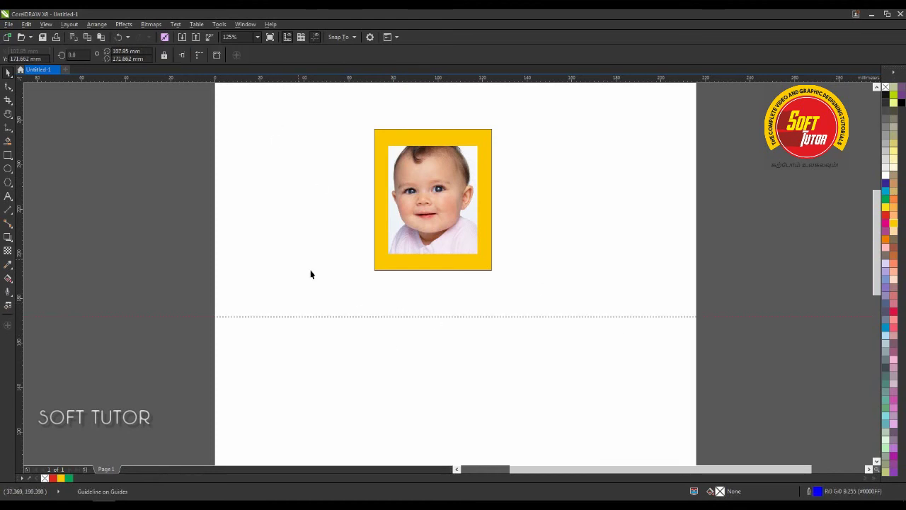
pyautogui.doubleClick(83, 54)
pyautogui.click(296, 316)
pyautogui.click(315, 316)
pyautogui.moveTo(864, 315)
pyautogui.mouseDown()
pyautogui.moveTo(680, 188)
pyautogui.moveTo(579, 131)
pyautogui.moveTo(563, 133)
pyautogui.moveTo(654, 285)
pyautogui.moveTo(613, 378)
pyautogui.moveTo(600, 383)
pyautogui.mouseUp()
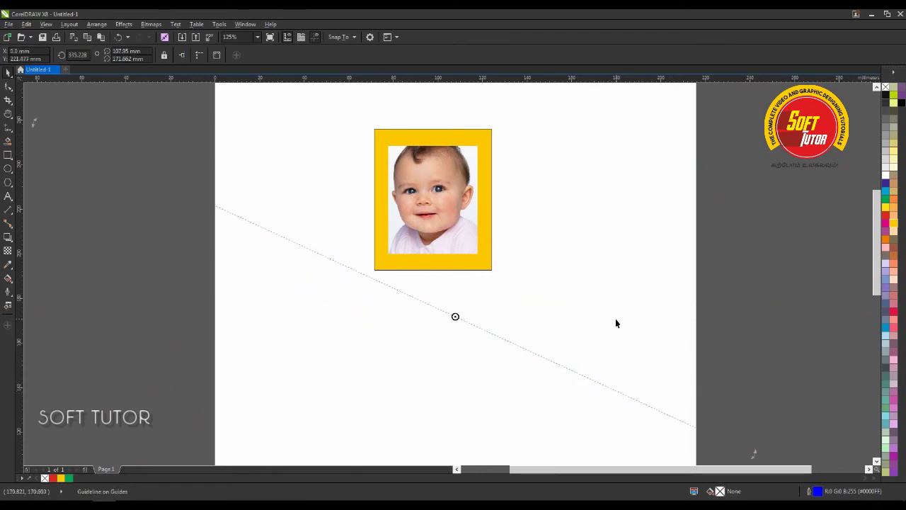
# Step: Replace the tilted guideline with a new horizontal guideline at about 178.2 mm, below the photo frame
pyautogui.press('Delete')
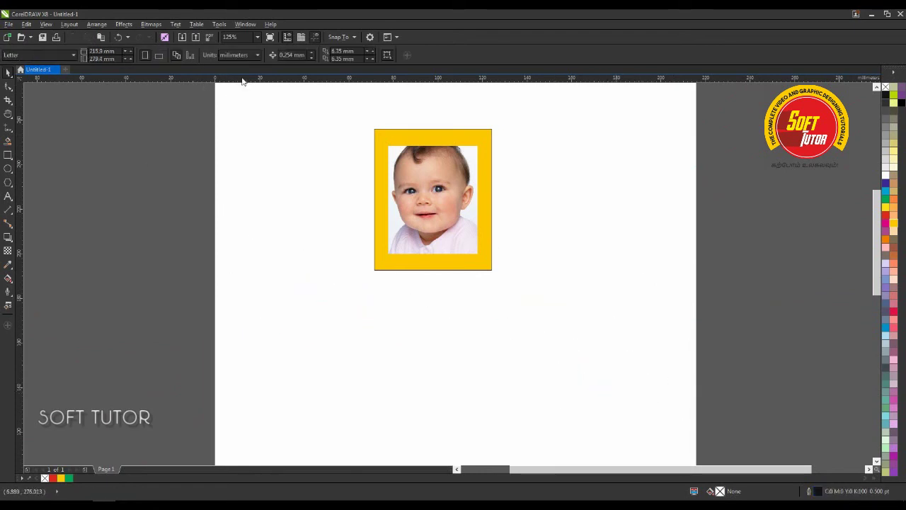
pyautogui.moveTo(242, 76); pyautogui.dragTo(264, 306)
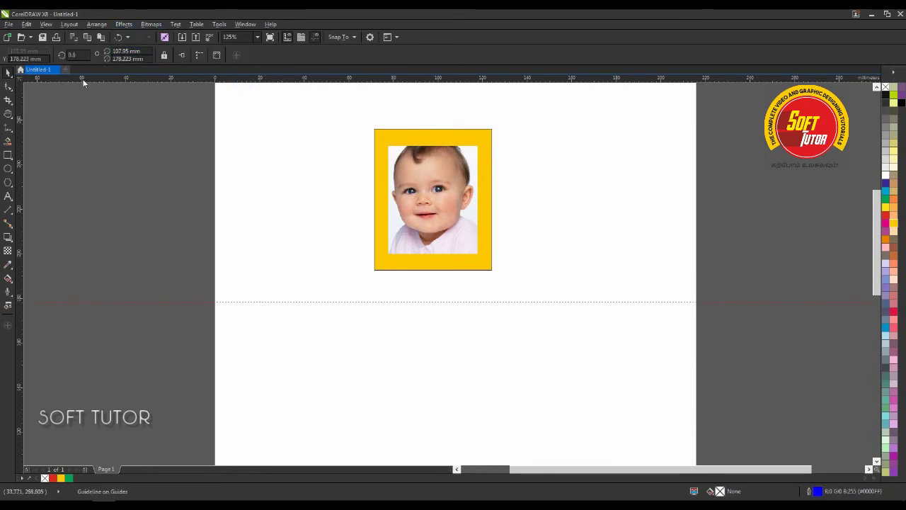
# Step: Create 5 rotated copies of the horizontal guideline with the Rotate transformation
pyautogui.click(123, 25)
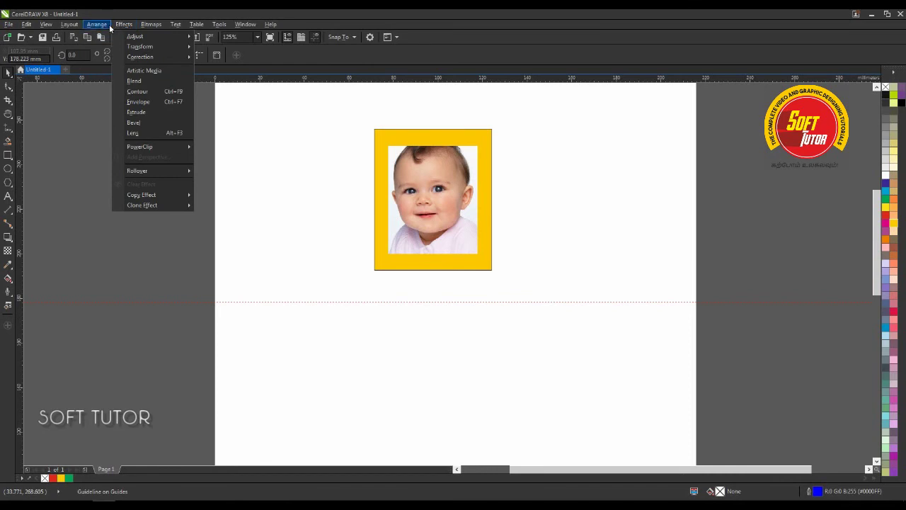
pyautogui.moveTo(109, 27)
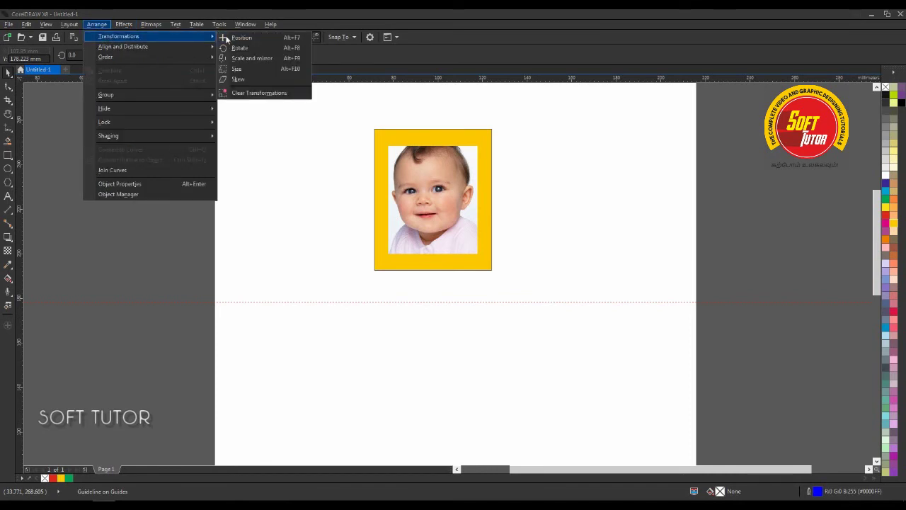
pyautogui.click(241, 39)
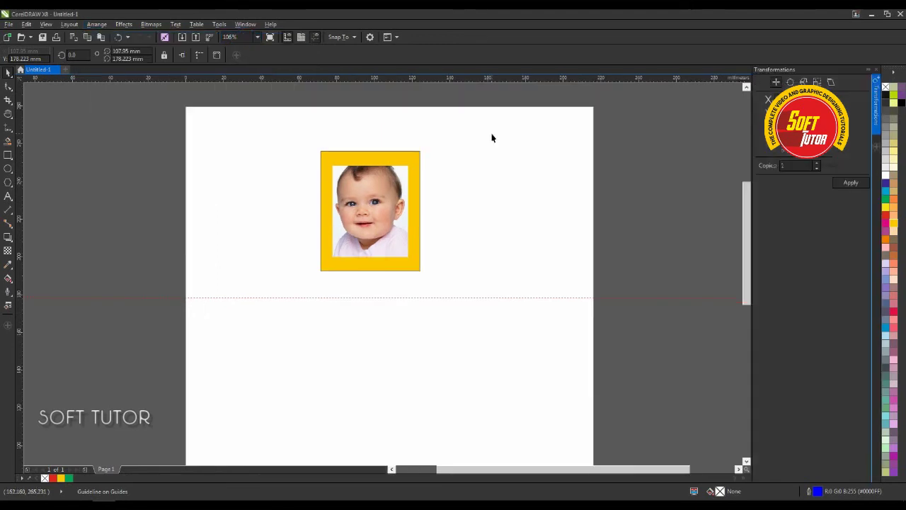
pyautogui.click(790, 82)
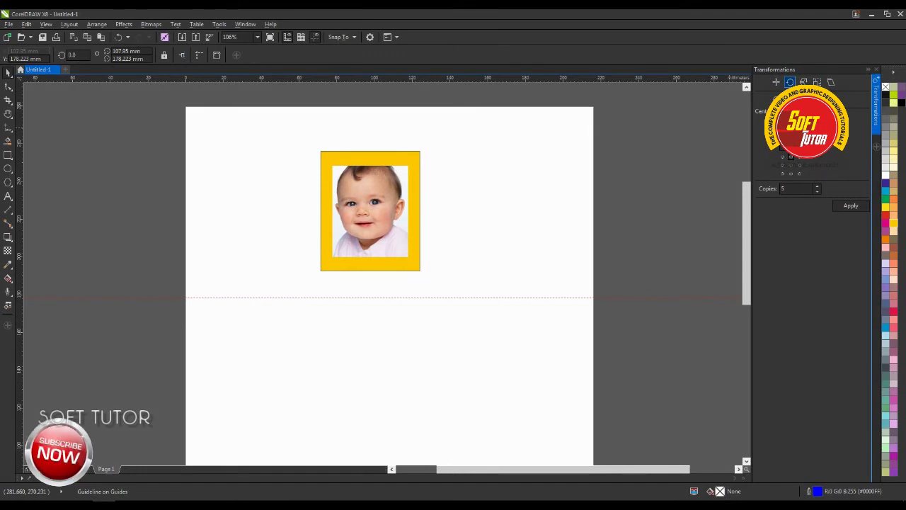
pyautogui.click(422, 295)
pyautogui.click(425, 297)
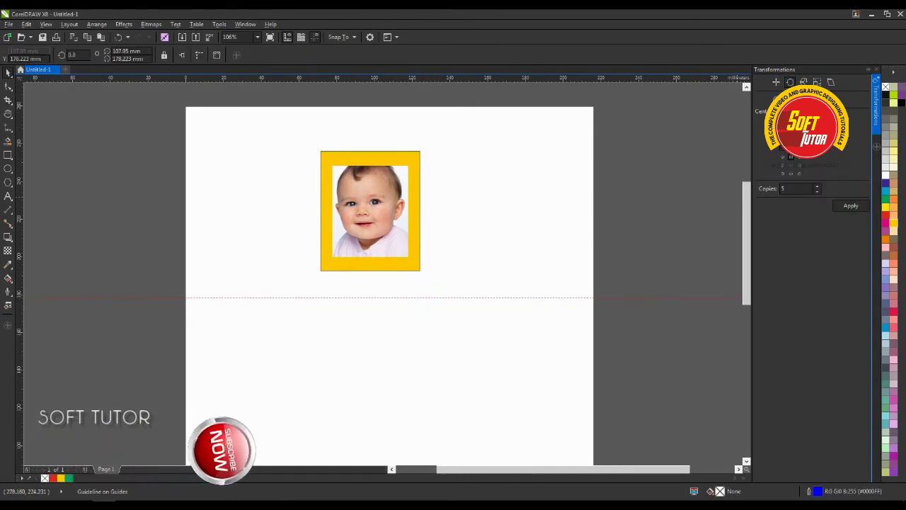
pyautogui.doubleClick(805, 188)
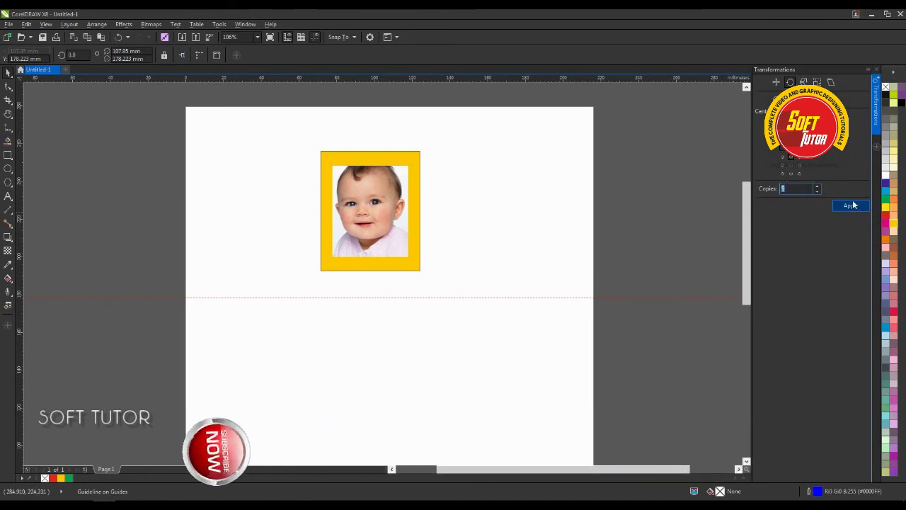
pyautogui.click(851, 206)
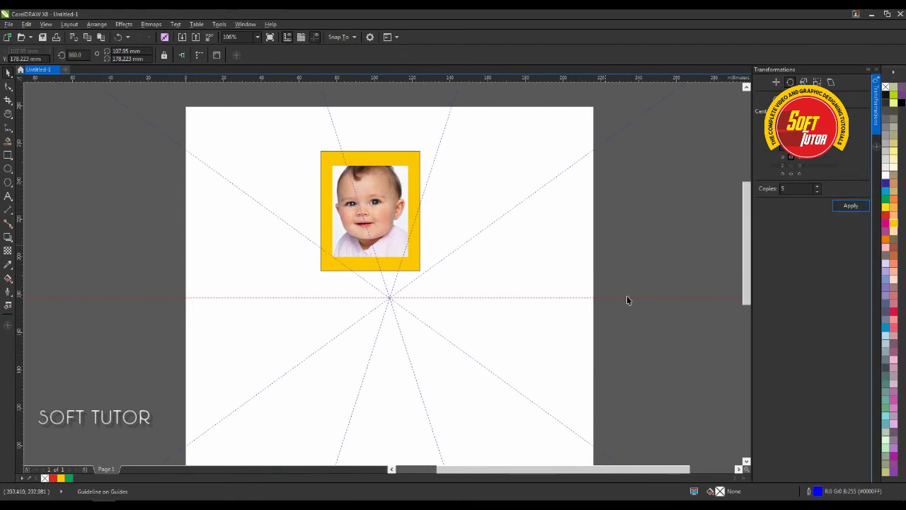
# Step: Move the framed baby photo off the page to the right of the radial guidelines and deselect it
pyautogui.scroll(-1, 318, 248)
pyautogui.click(623, 181)
pyautogui.moveTo(670, 120); pyautogui.dragTo(192, 283)
pyautogui.scroll(-1, 333, 224)
pyautogui.moveTo(369, 193); pyautogui.dragTo(700, 369)
pyautogui.click(476, 223)
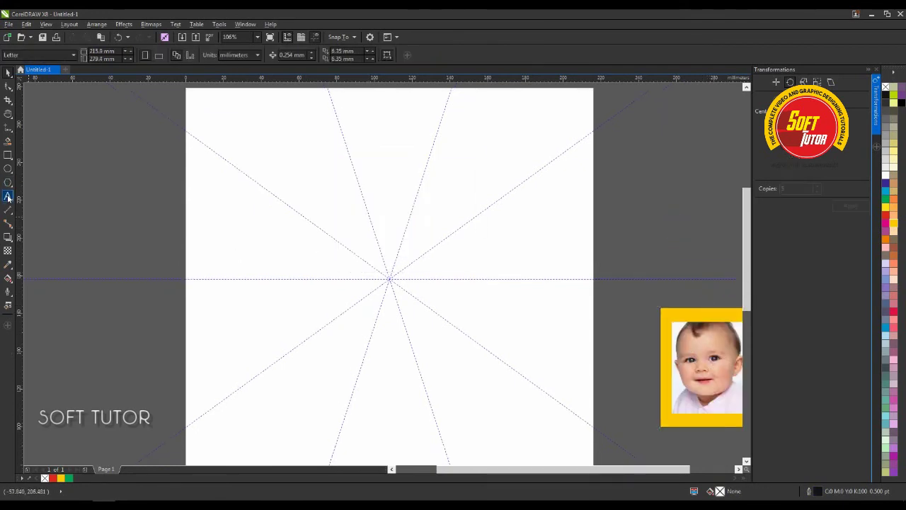
# Step: Add the artistic text "sfdsfsdf" beside the guideline centre and rotate it to follow the guideline towards the page's upper right
pyautogui.click(8, 197)
pyautogui.click(451, 244)
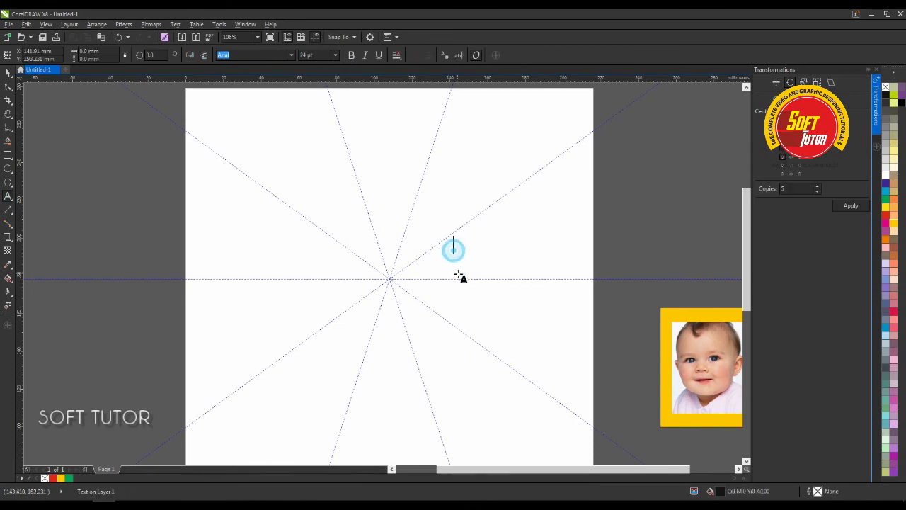
pyautogui.write('sfdsfsdf')
pyautogui.hotkey('ctrl', 'space')
pyautogui.click(481, 245)
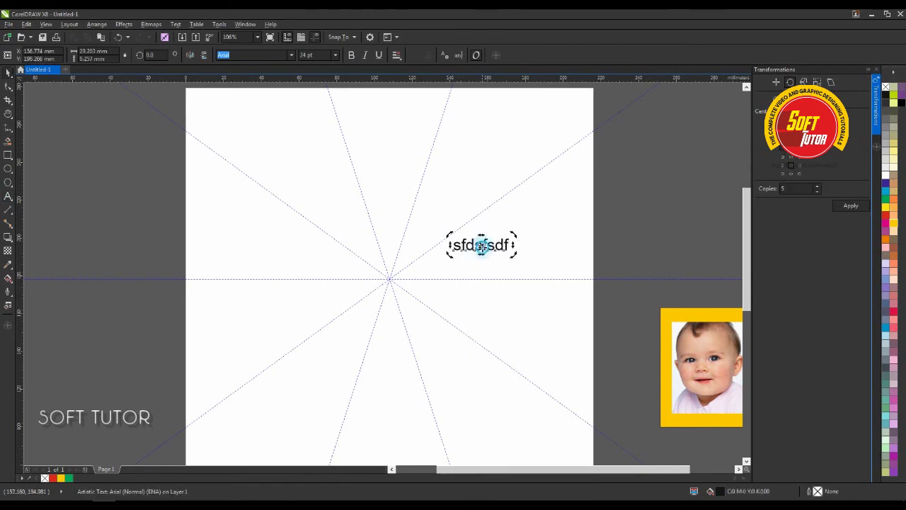
pyautogui.moveTo(517, 236); pyautogui.dragTo(462, 213)
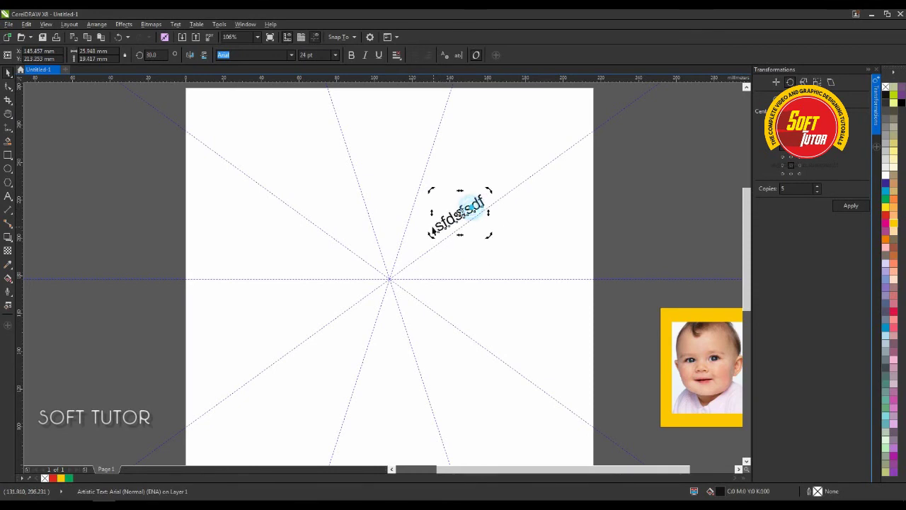
pyautogui.scroll(1, 460, 213)
pyautogui.moveTo(429, 245); pyautogui.dragTo(433, 245)
# Step: Duplicate the slanted text and rotate the copy to follow the steeper guideline above the centre
pyautogui.moveTo(467, 217); pyautogui.dragTo(439, 191)
pyautogui.click(439, 181)
pyautogui.click(439, 182)
pyautogui.click(441, 175)
pyautogui.moveTo(443, 173); pyautogui.dragTo(416, 183)
pyautogui.click(415, 185)
# Step: Delete both slanted texts lying along the guidelines
pyautogui.click(526, 182)
pyautogui.moveTo(526, 153); pyautogui.dragTo(397, 248)
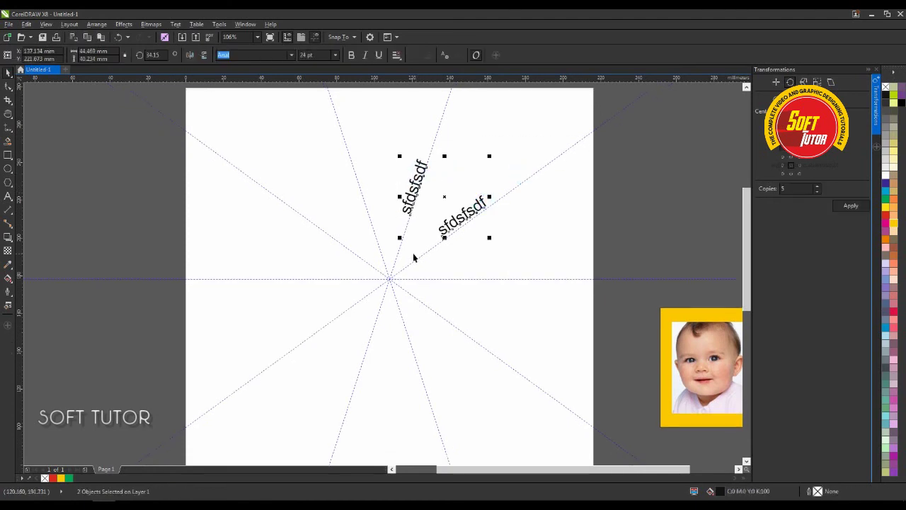
pyautogui.press('Delete')
# Step: Move the framed baby photo back onto the page, just above the guideline centre, and deselect it
pyautogui.click(684, 327)
pyautogui.moveTo(683, 327); pyautogui.dragTo(381, 184)
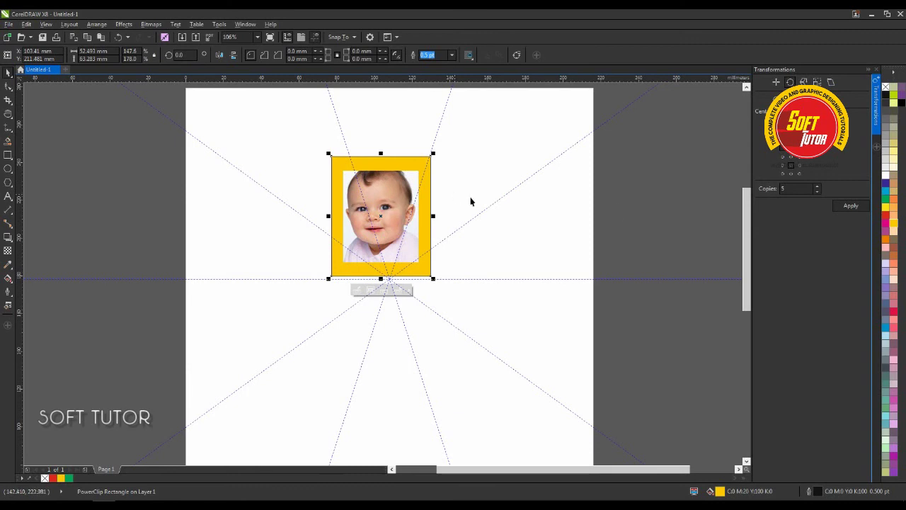
pyautogui.click(631, 196)
# Step: Select all guidelines in the document at once and delete them
pyautogui.click(27, 24)
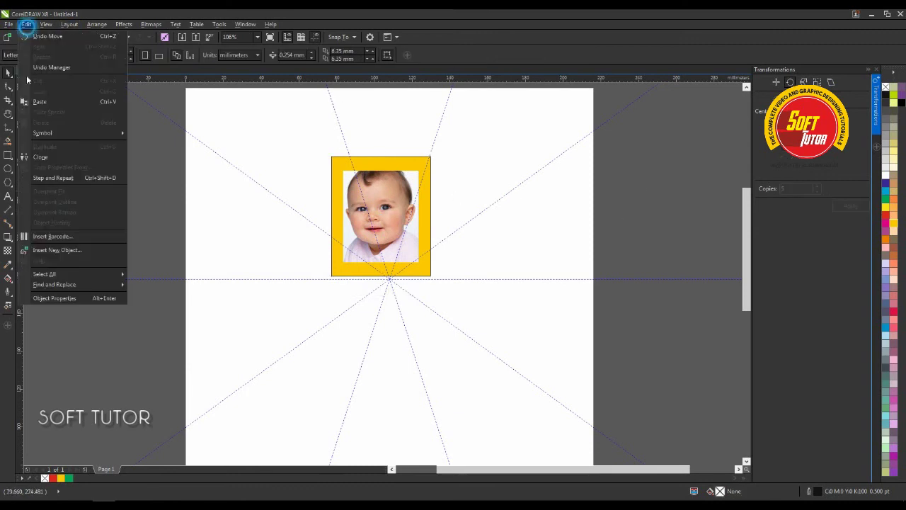
pyautogui.moveTo(55, 276)
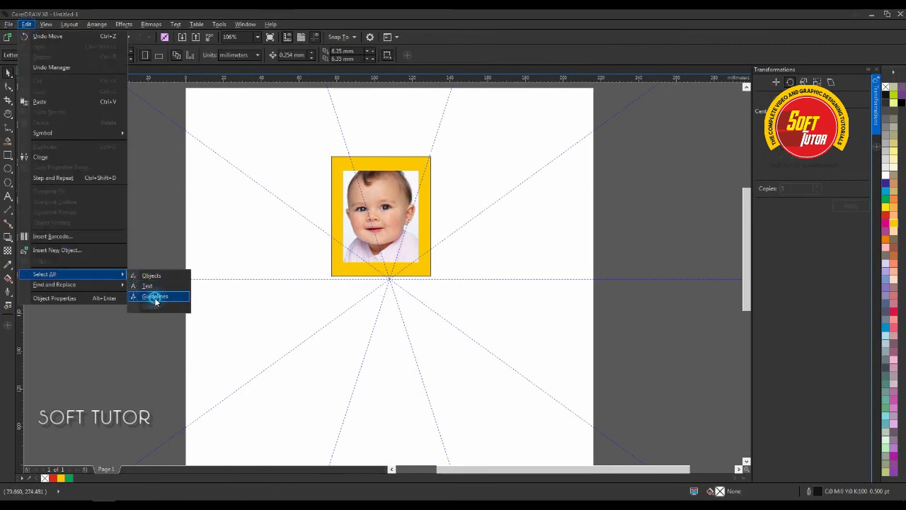
pyautogui.click(156, 296)
pyautogui.press('Delete')
pyautogui.click(627, 229)
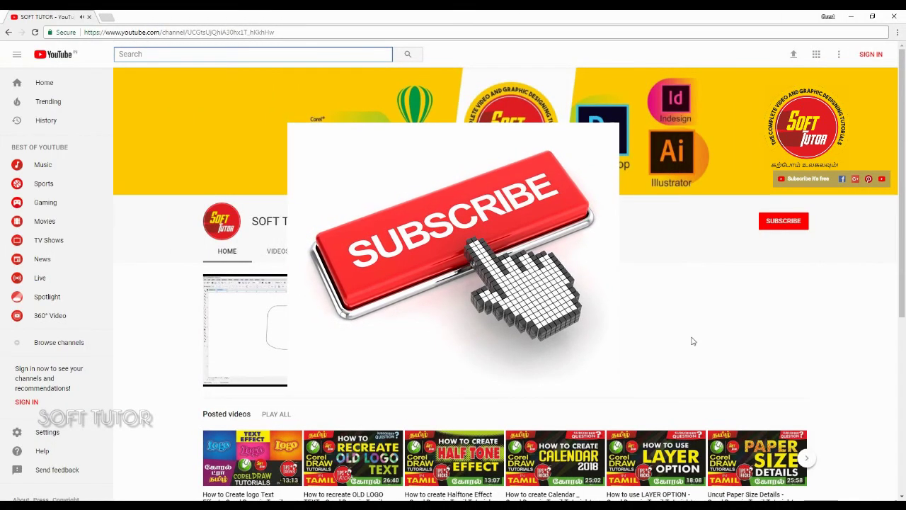
# Step: Switch to the SOFT TUTOR channel on YouTube and look through its home page and full list of uploaded videos
pyautogui.scroll(-1, 642, 335)
pyautogui.scroll(-4, 643, 334)
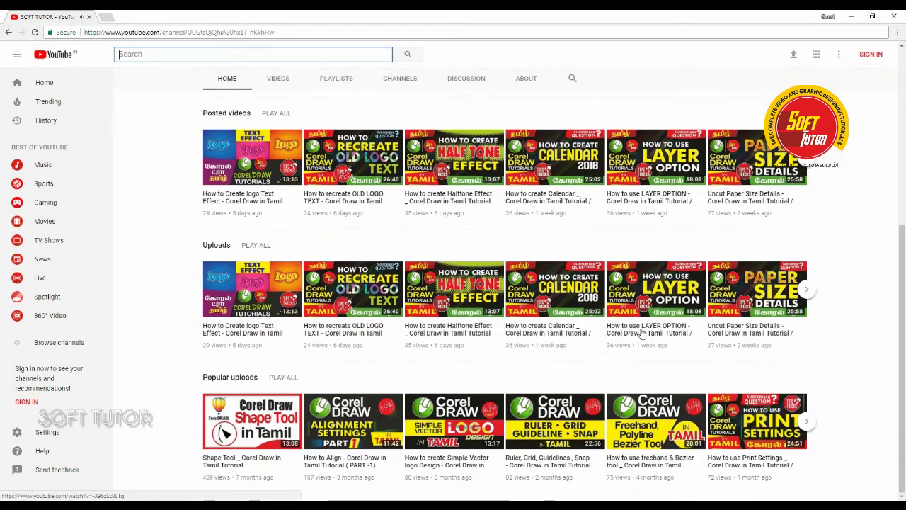
pyautogui.scroll(4, 642, 334)
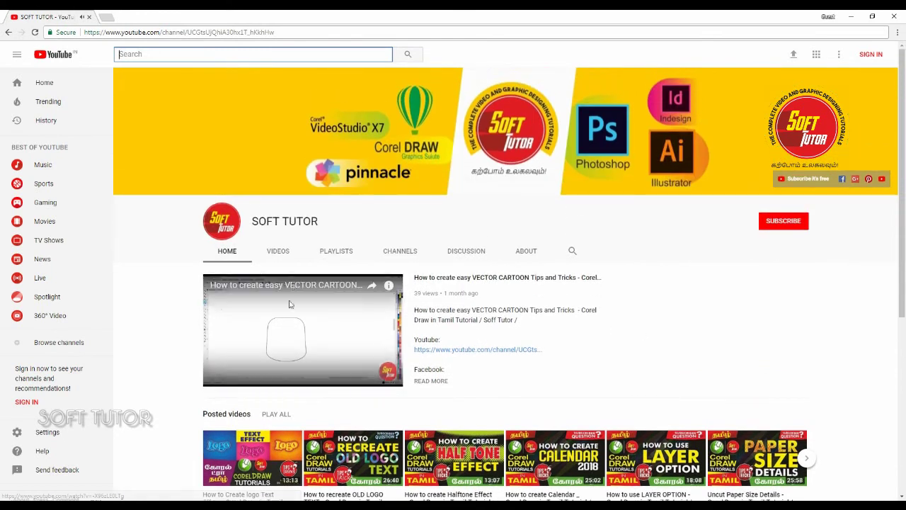
pyautogui.click(277, 253)
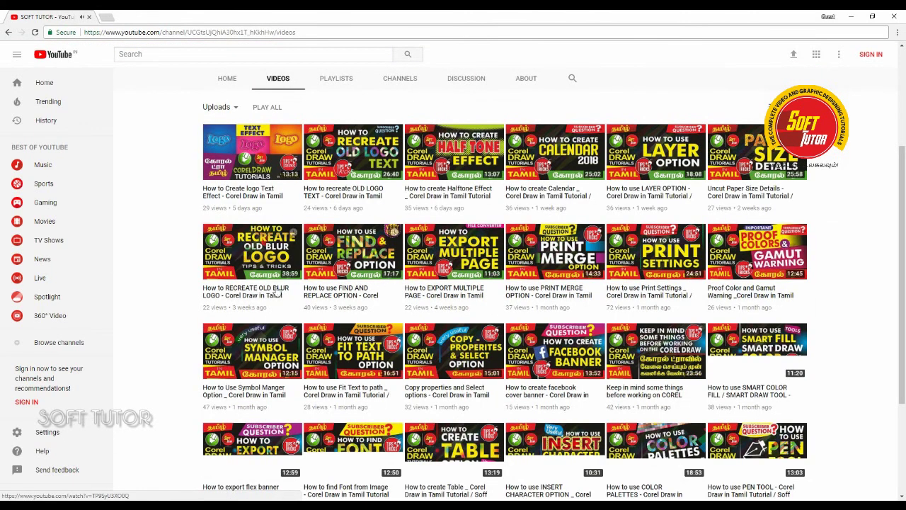
pyautogui.scroll(3, 425, 273)
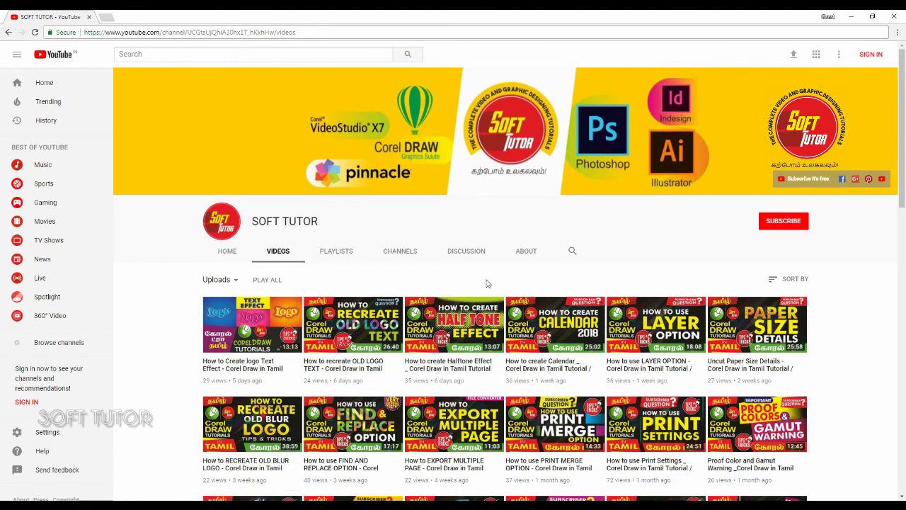
pyautogui.scroll(-6, 478, 286)
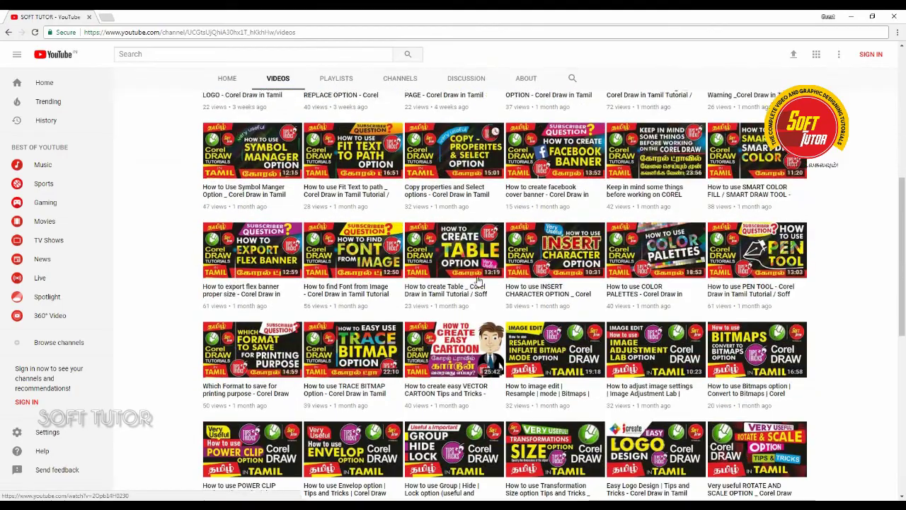
pyautogui.scroll(-5, 478, 278)
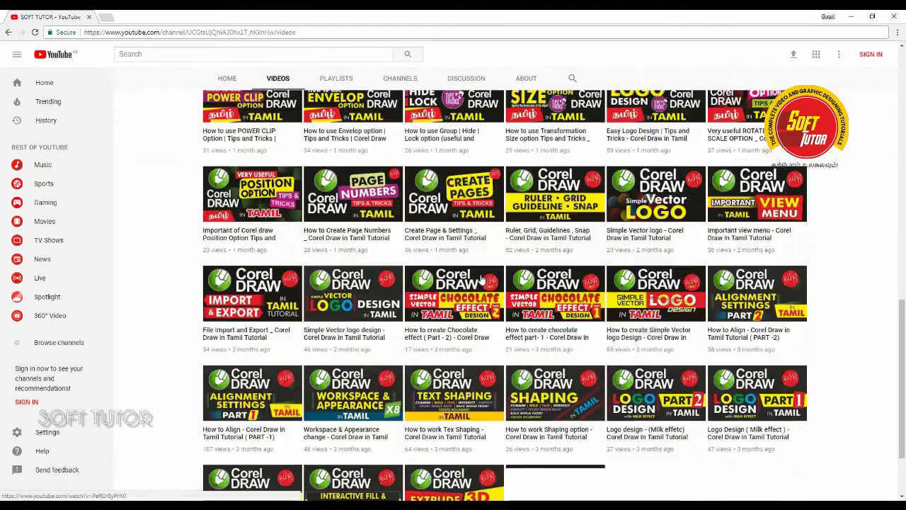
pyautogui.scroll(-3, 482, 279)
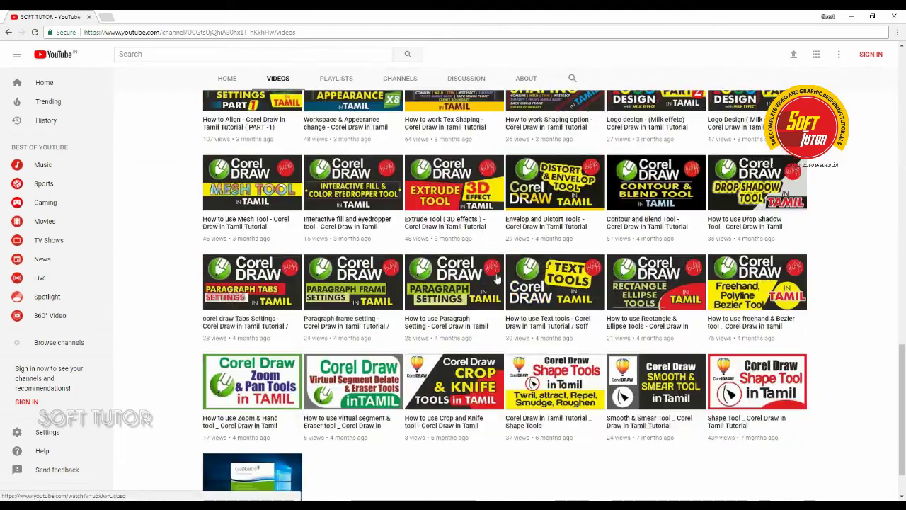
pyautogui.scroll(15, 498, 278)
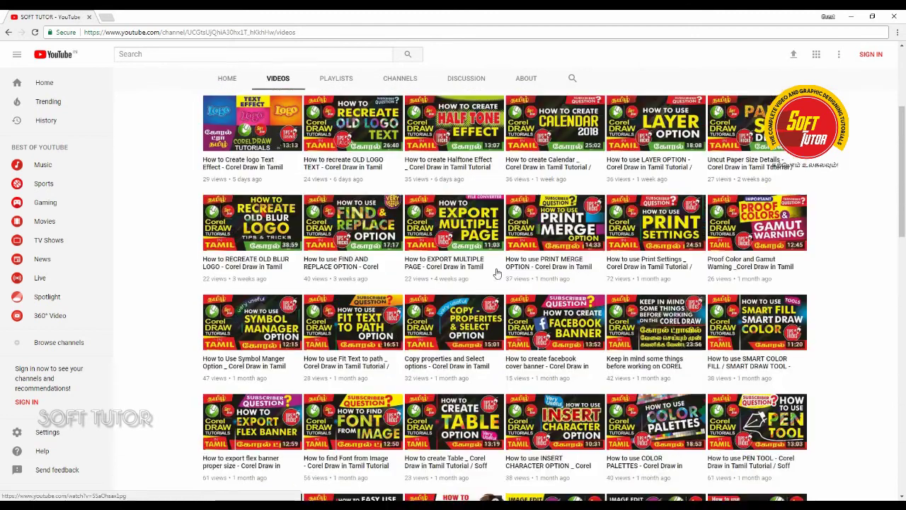
pyautogui.scroll(3, 498, 272)
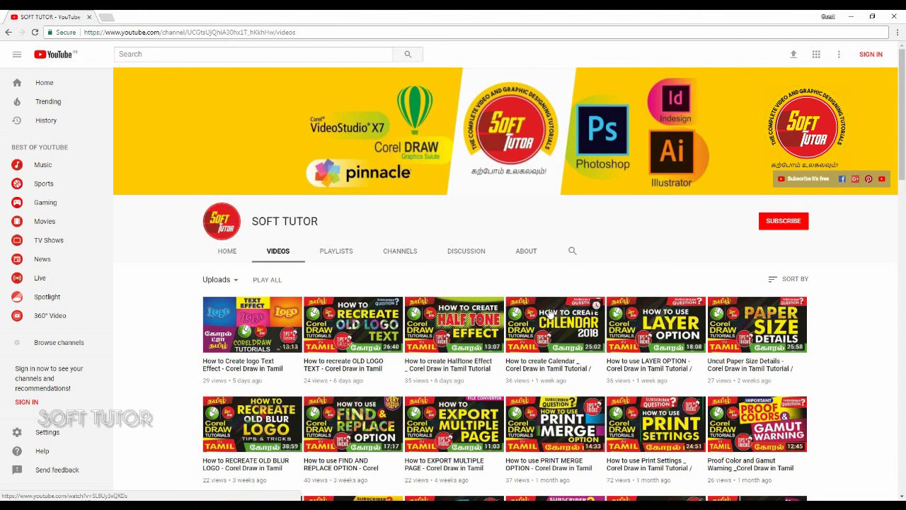
pyautogui.scroll(-1, 551, 315)
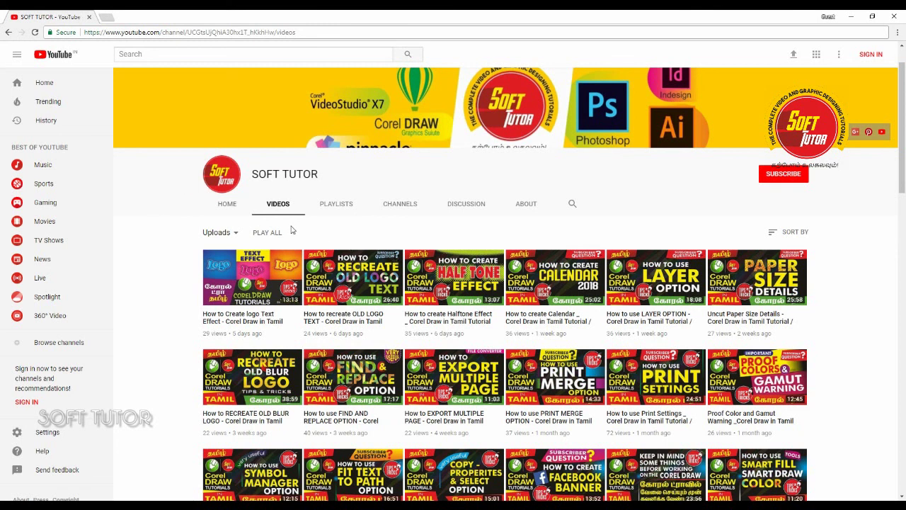
pyautogui.scroll(-1, 290, 229)
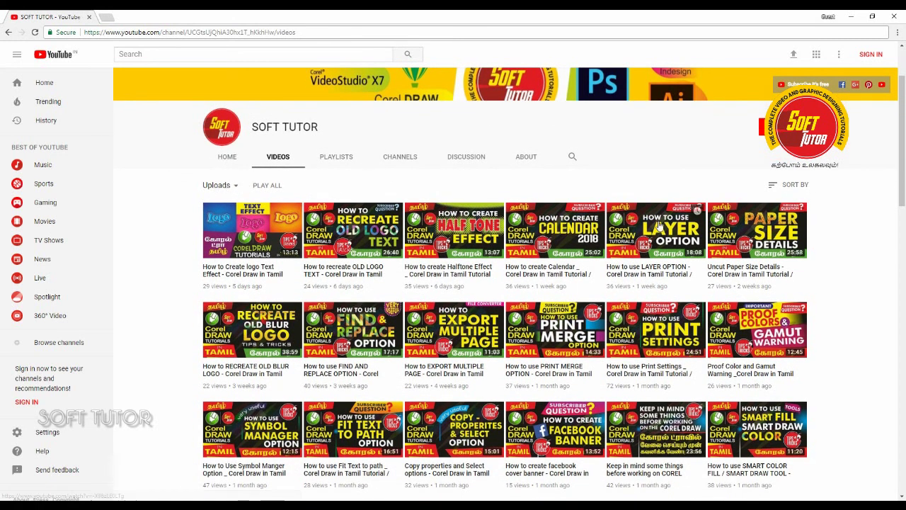
pyautogui.moveTo(899, 164); pyautogui.dragTo(902, 117)
# Step: Search YouTube for "soft tutor"
pyautogui.click(213, 55)
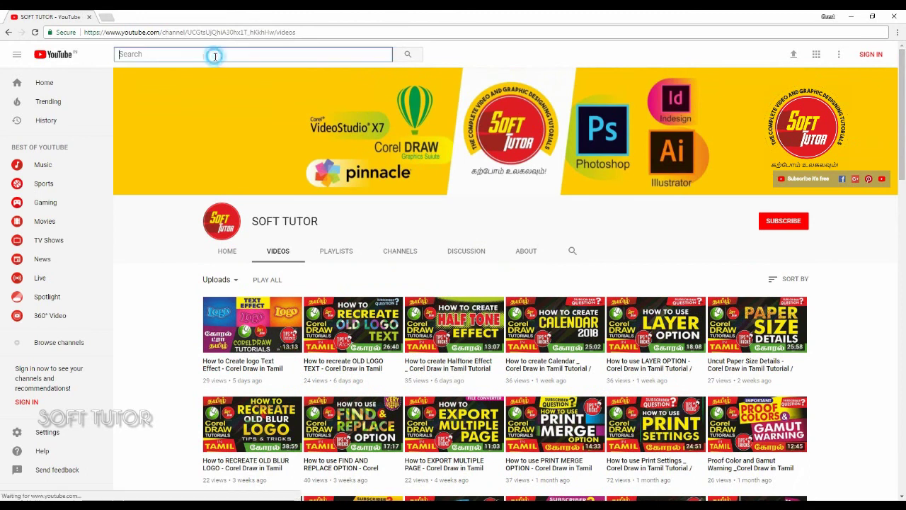
pyautogui.write('soft')
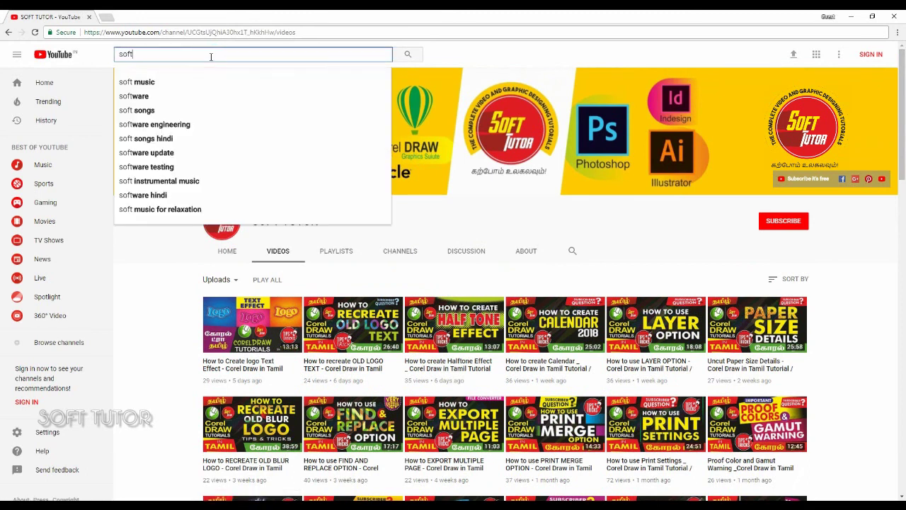
pyautogui.write(' tutor')
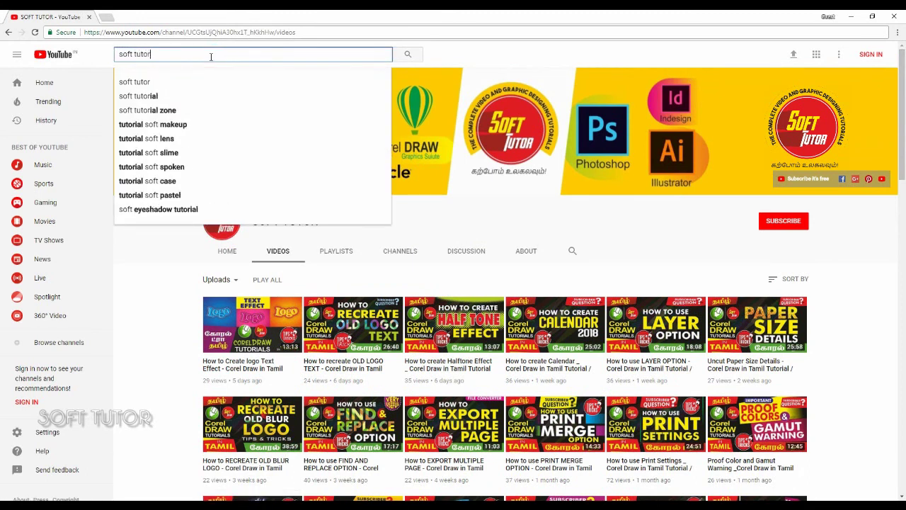
pyautogui.press('Return')
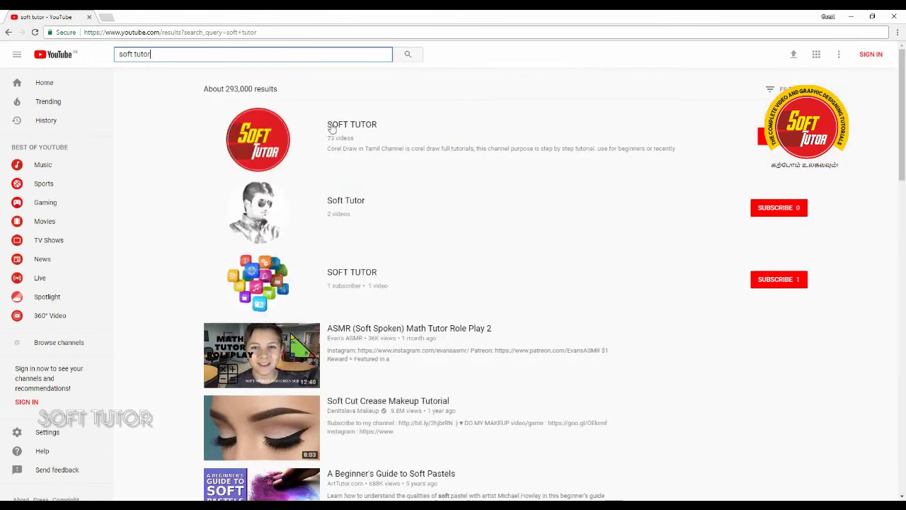